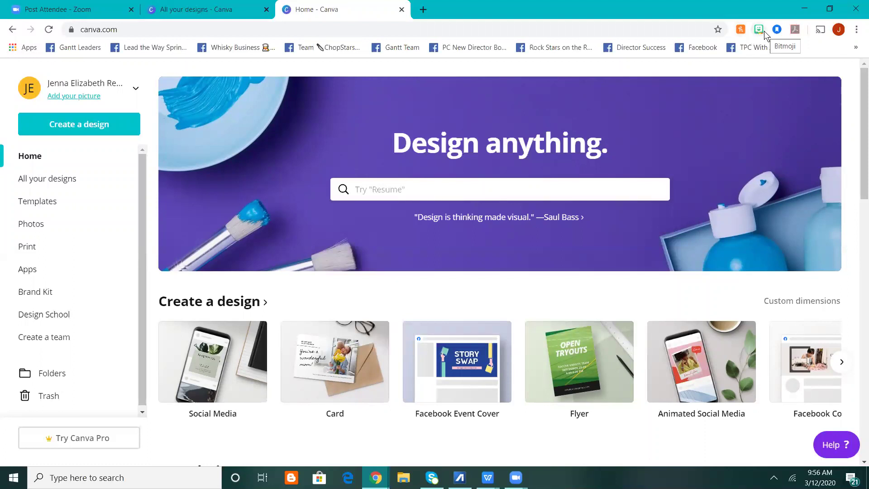
# - Save the greeting Bitmoji with the pale teal background as a PNG in Pampered Chef's Bitmoji folder, and log out of Bitmoji
pyautogui.click(764, 31)
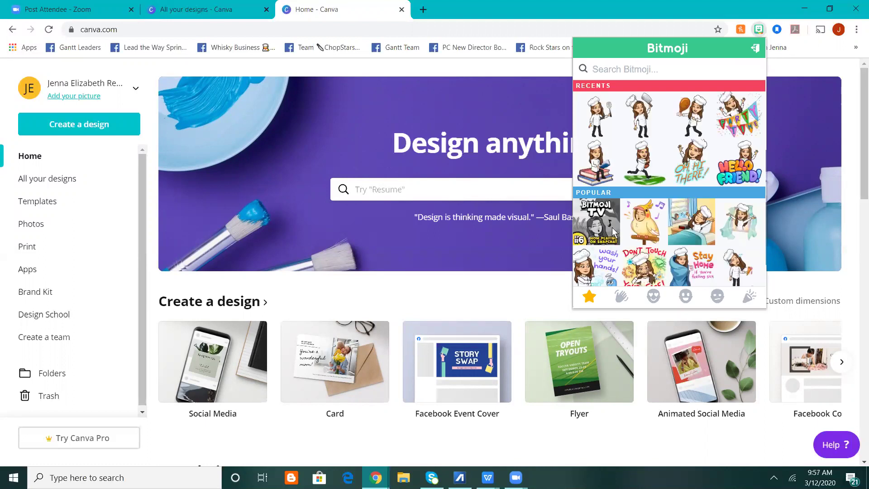
pyautogui.click(622, 295)
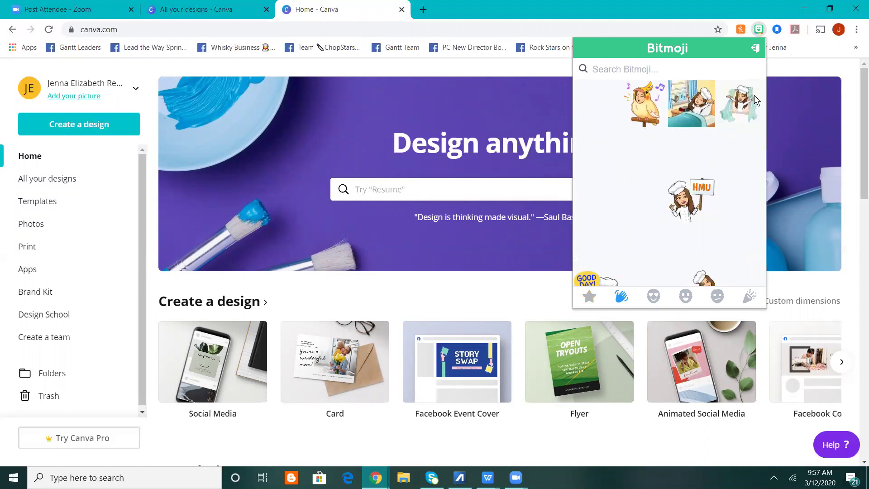
pyautogui.rightClick(737, 116)
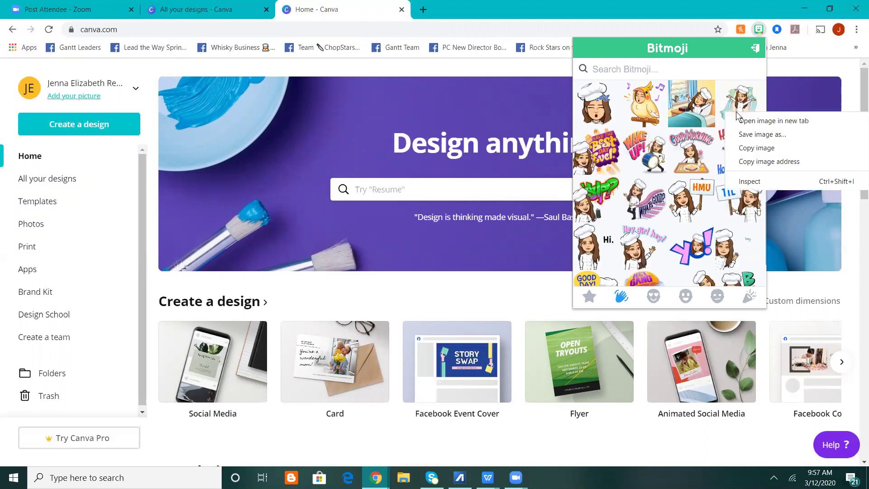
pyautogui.click(746, 140)
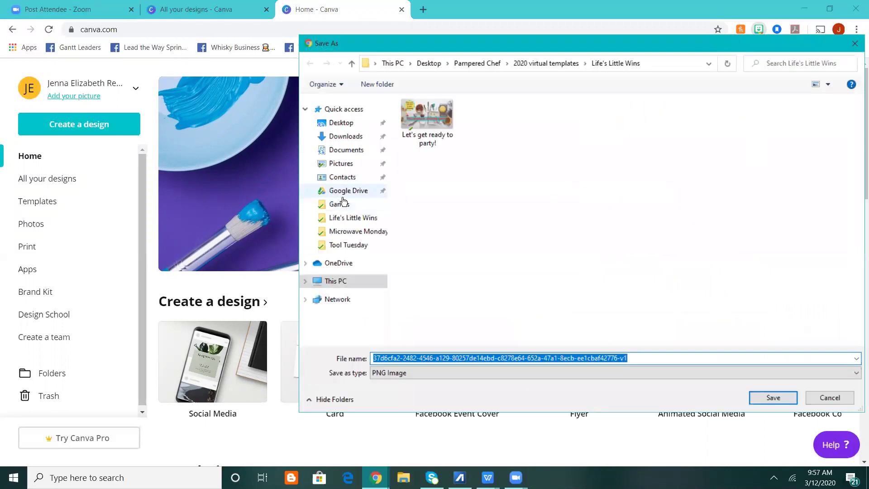
pyautogui.click(479, 63)
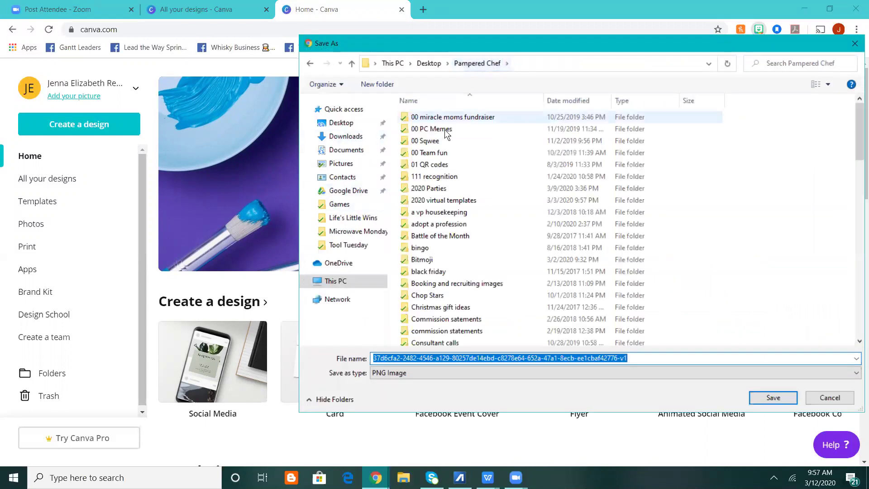
pyautogui.doubleClick(426, 258)
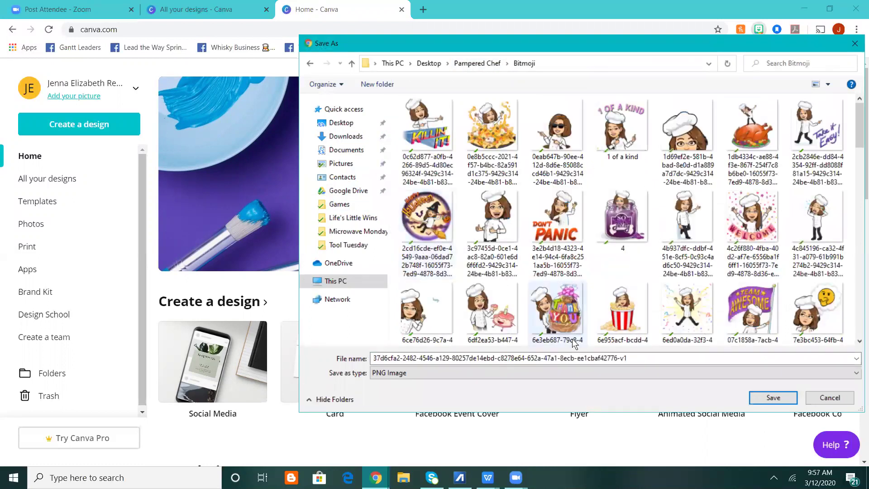
pyautogui.click(774, 398)
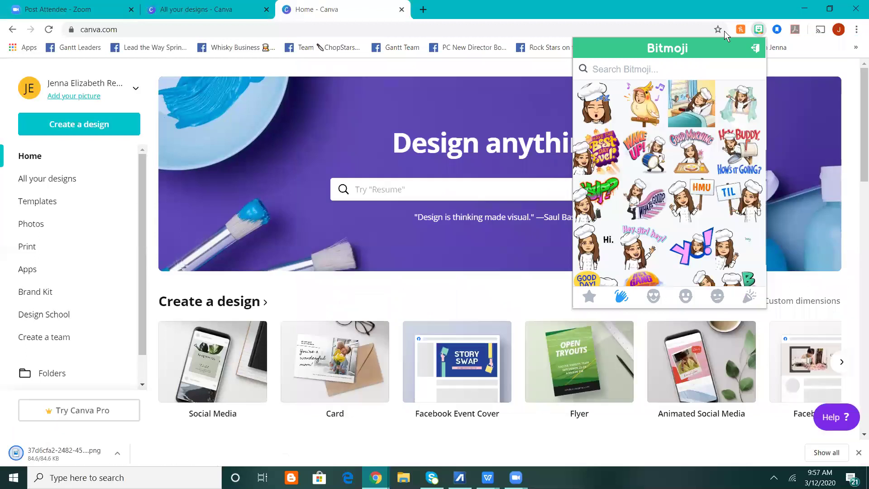
pyautogui.click(754, 49)
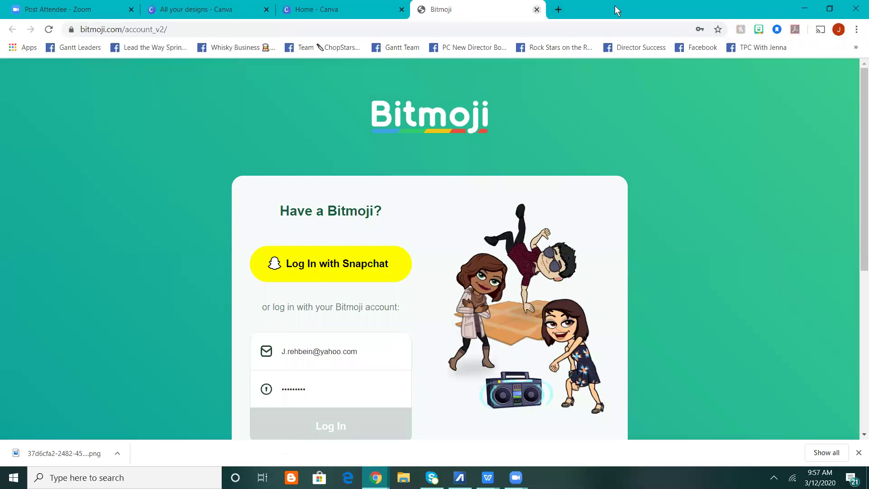
pyautogui.hotkey('ctrl', 'w')
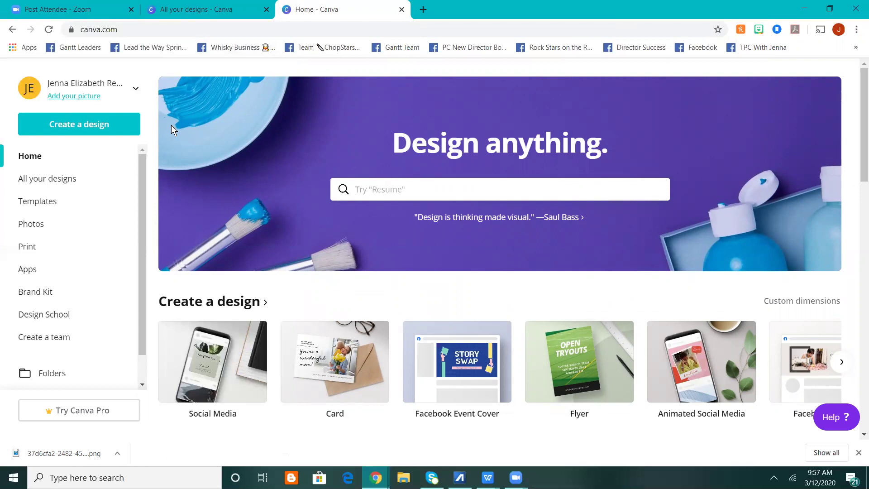
# - Look through all existing designs and create a blank Facebook Event Cover design
pyautogui.click(73, 125)
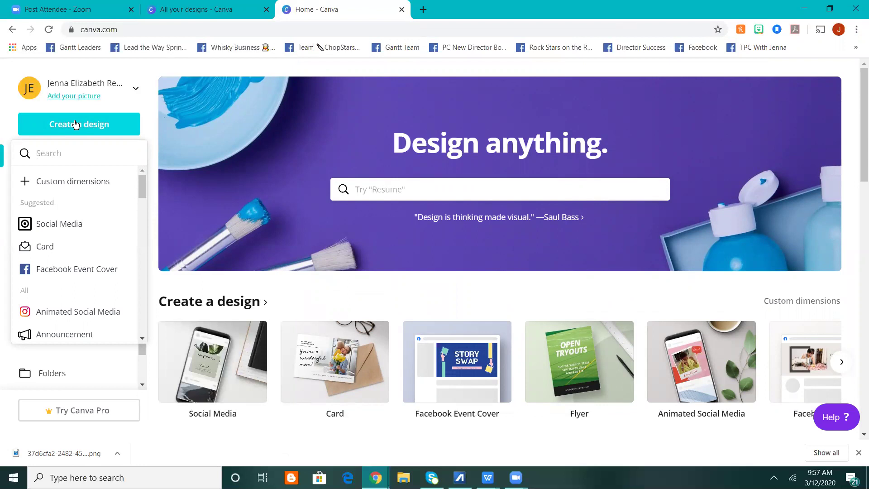
pyautogui.click(75, 125)
pyautogui.click(69, 179)
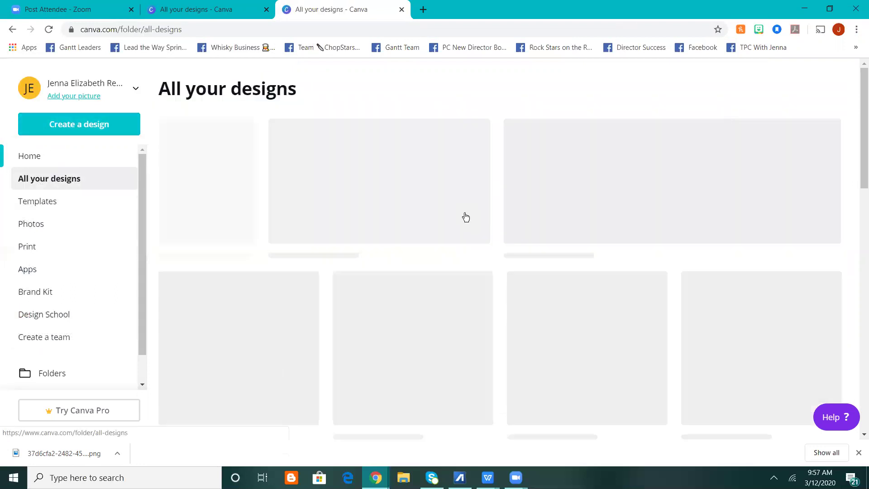
pyautogui.scroll(-2, 466, 217)
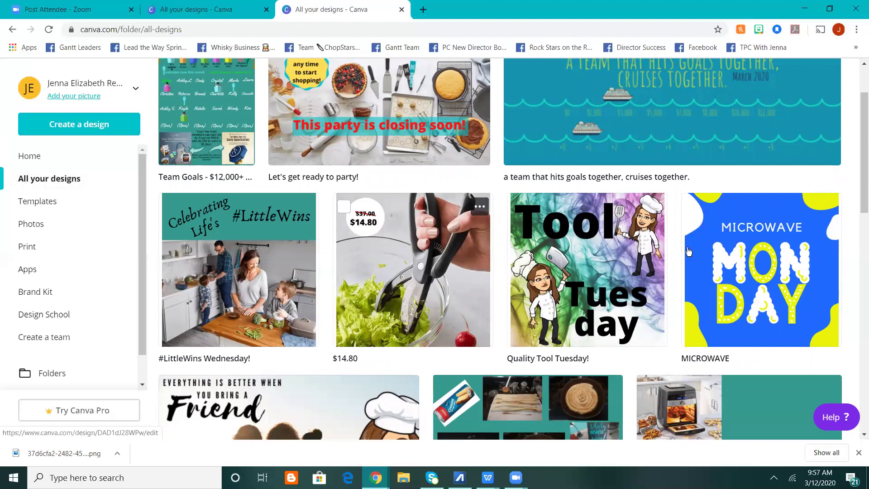
pyautogui.scroll(2, 859, 186)
pyautogui.click(91, 124)
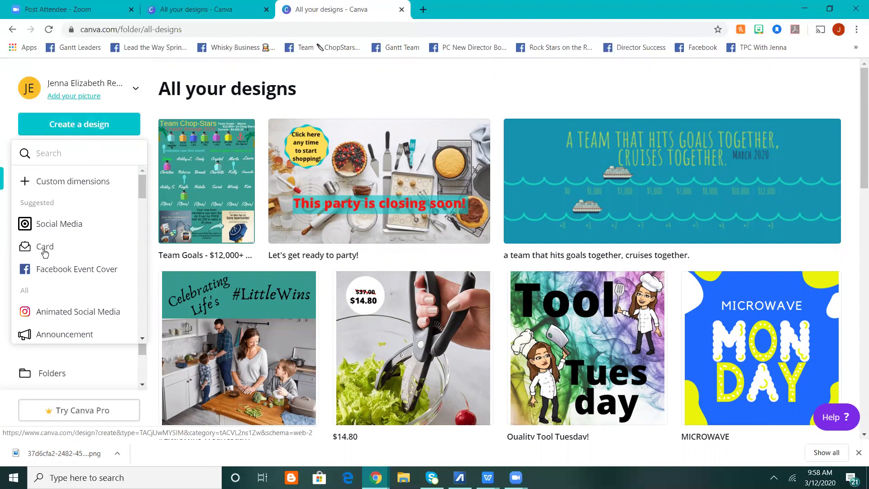
pyautogui.click(62, 270)
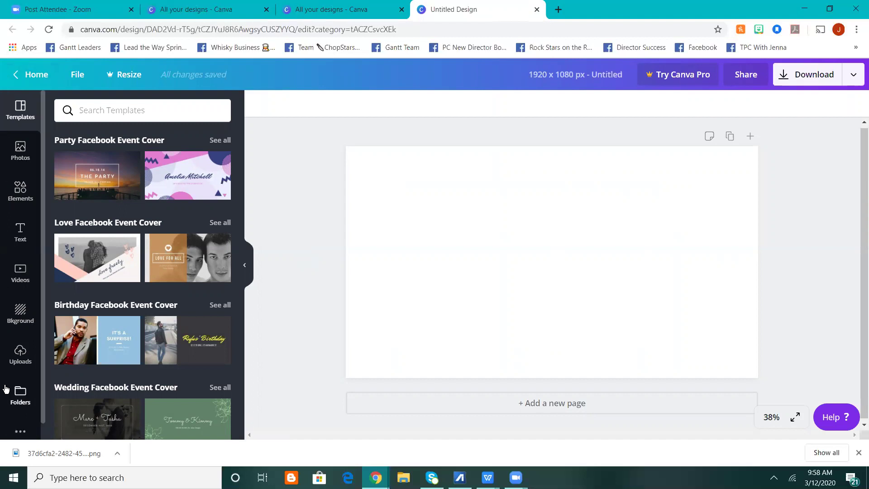
# - Try the pink and navy party template, and replace it with the "Love freely." Facebook event cover template
pyautogui.click(18, 431)
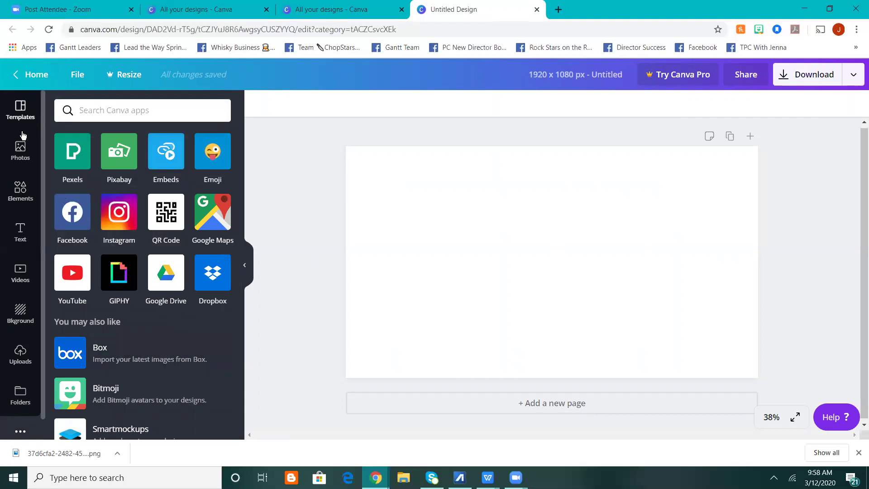
pyautogui.click(20, 149)
pyautogui.click(20, 114)
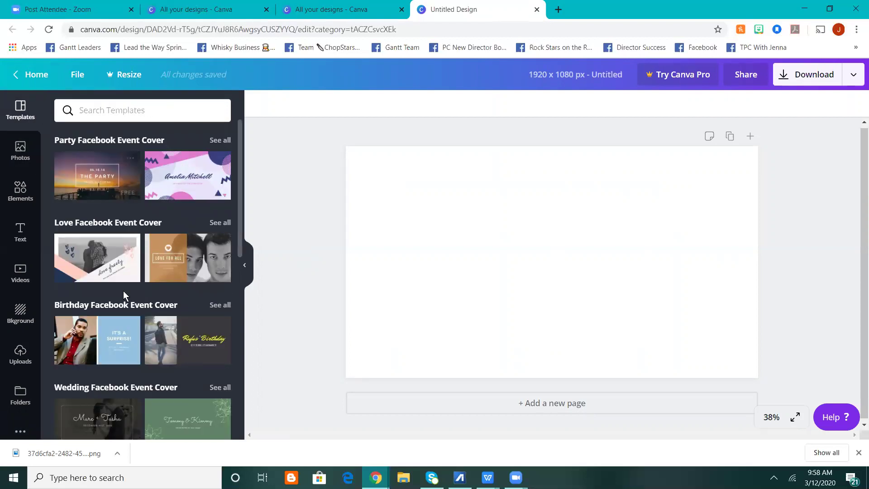
pyautogui.moveTo(192, 200)
pyautogui.click(194, 191)
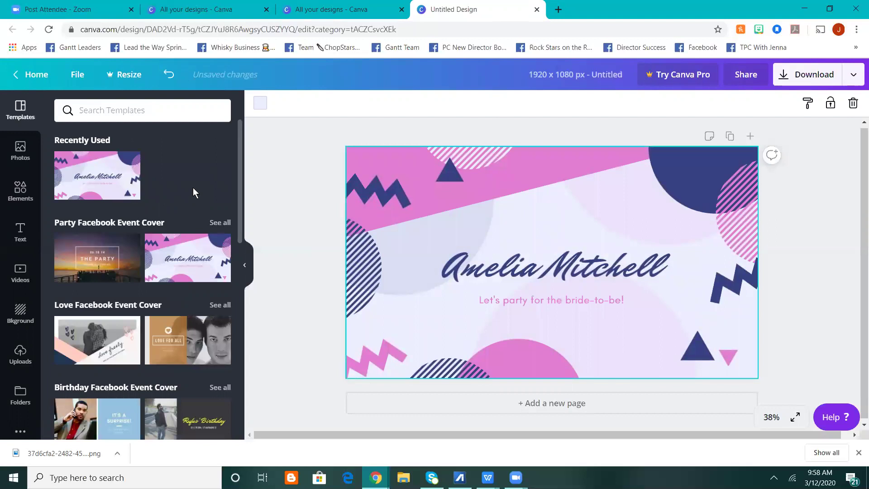
pyautogui.click(103, 344)
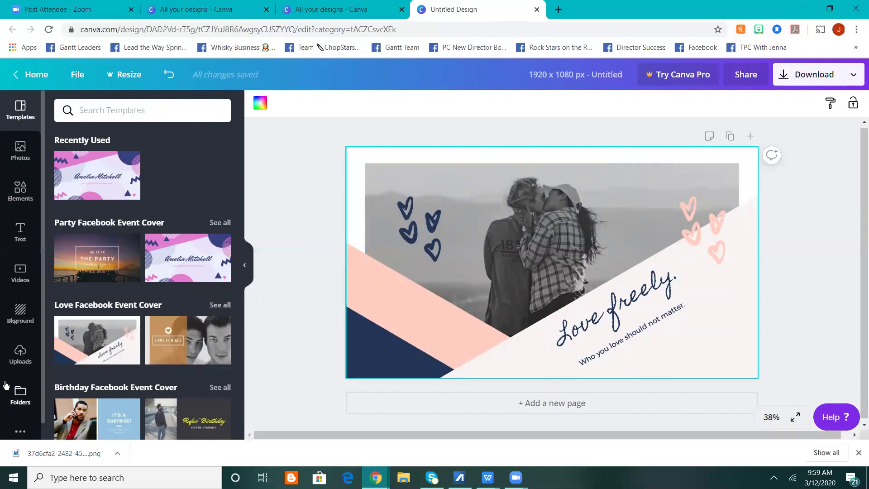
# - Replace the template's couple photo with the uploaded photo of the brunch table
pyautogui.click(17, 362)
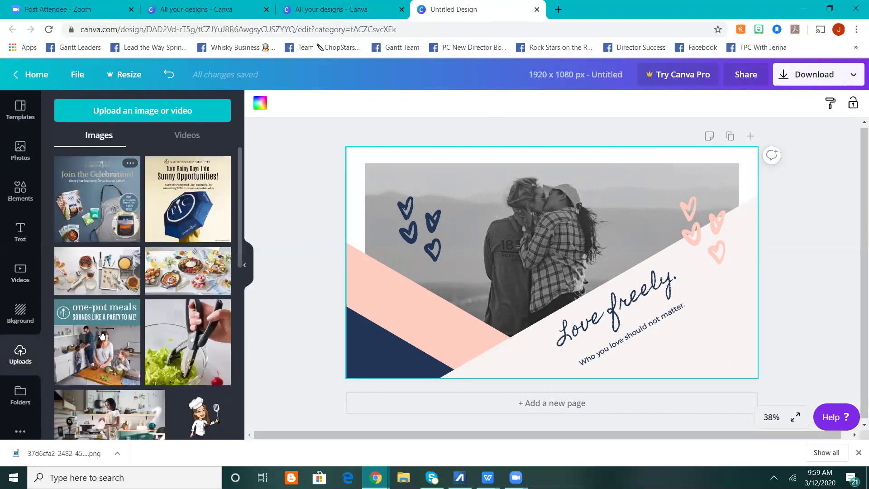
pyautogui.moveTo(170, 267); pyautogui.dragTo(408, 209)
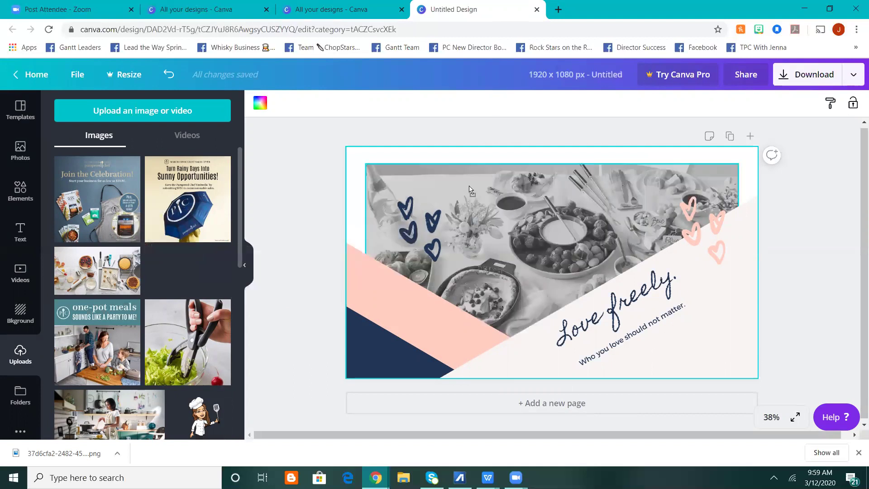
pyautogui.moveTo(471, 190); pyautogui.dragTo(468, 184)
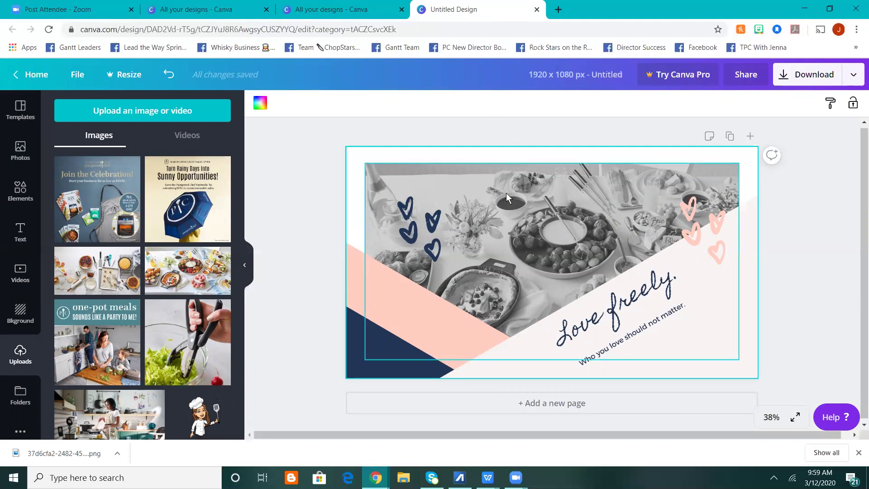
# - Set the brunch photo's filter to None so it shows in full colour
pyautogui.click(518, 183)
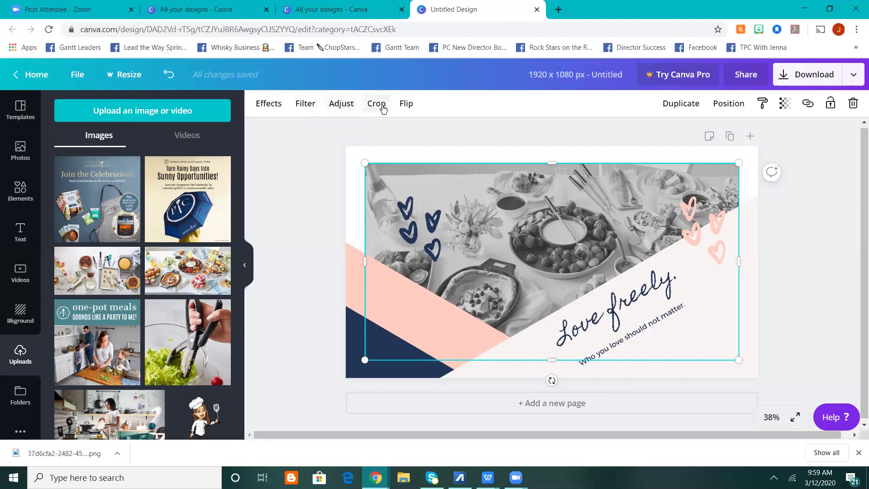
pyautogui.click(305, 104)
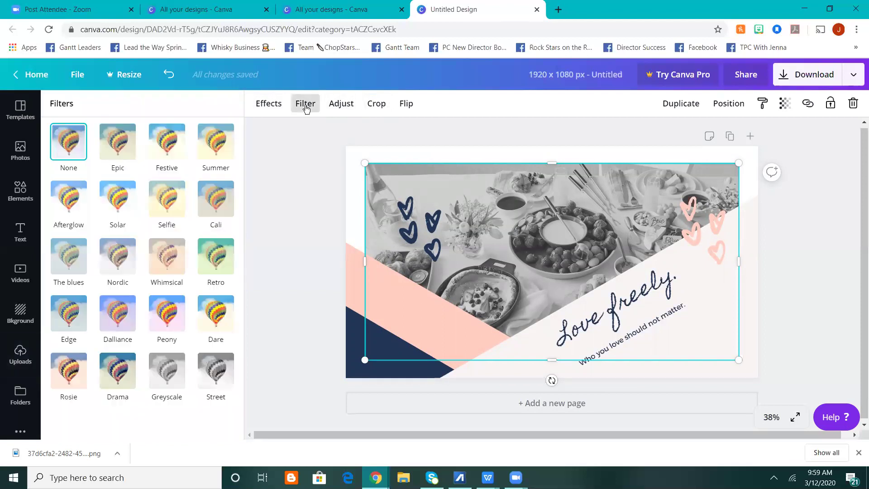
pyautogui.click(65, 135)
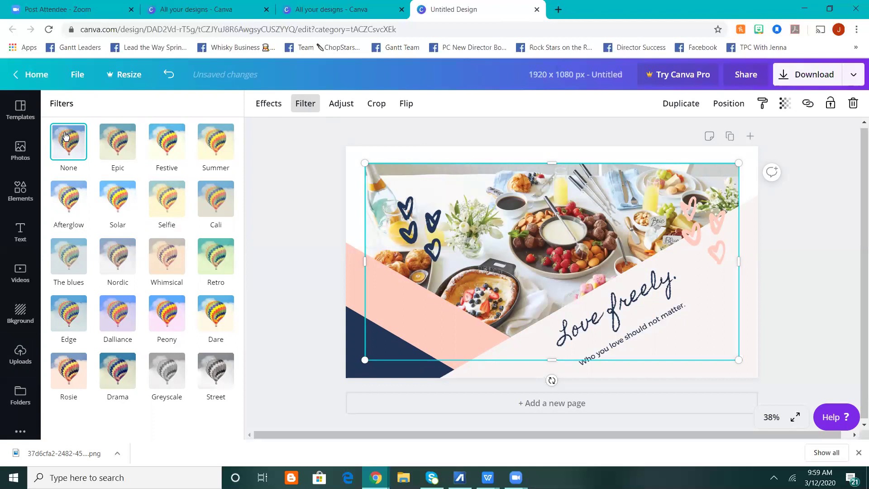
# - Try the Solar, Cali, Summer, Festive and Epic filters on the brunch photo and return it to None
pyautogui.click(106, 201)
pyautogui.click(217, 191)
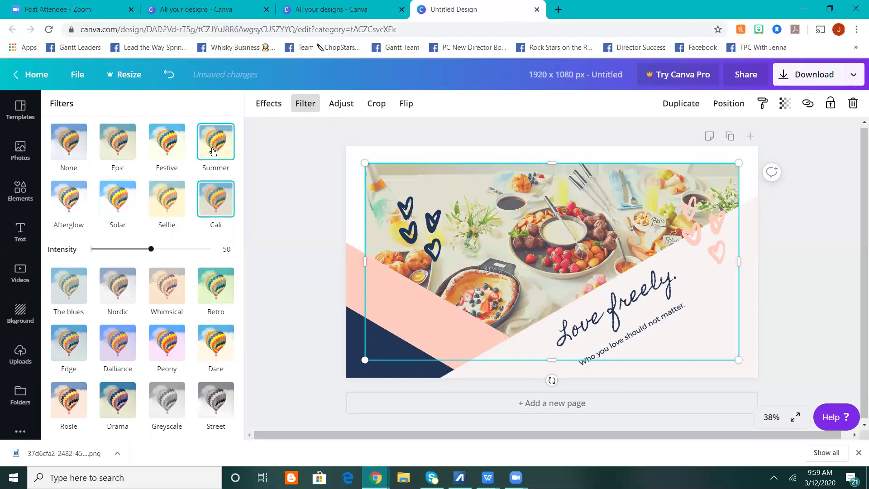
pyautogui.click(214, 151)
pyautogui.click(168, 145)
pyautogui.click(120, 145)
pyautogui.click(73, 145)
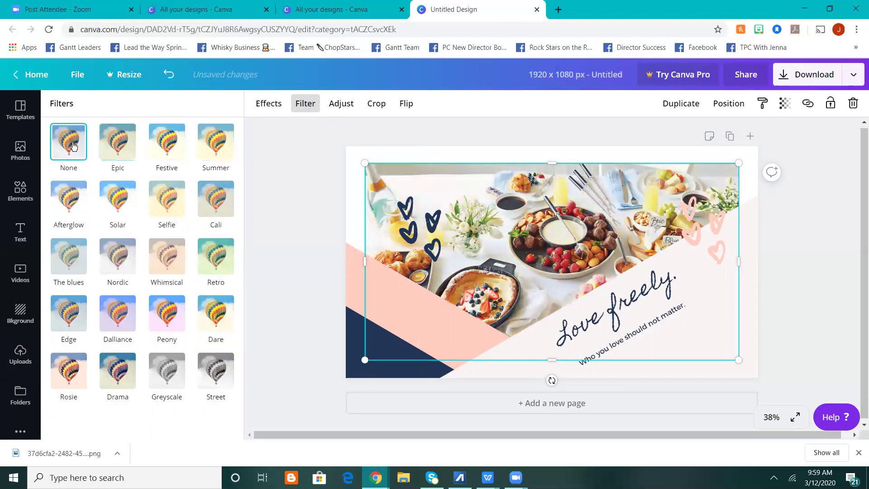
# - Select all elements of the "Love freely." template and delete them from the page
pyautogui.click(279, 153)
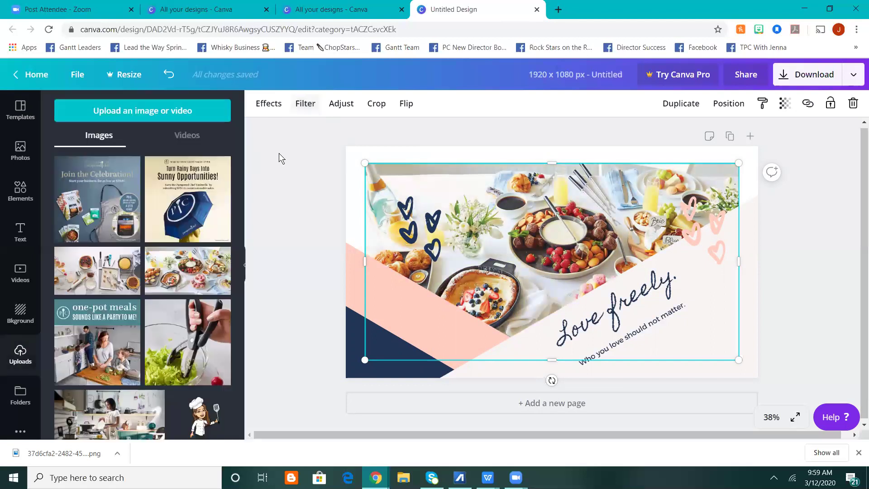
pyautogui.moveTo(299, 139); pyautogui.dragTo(754, 369)
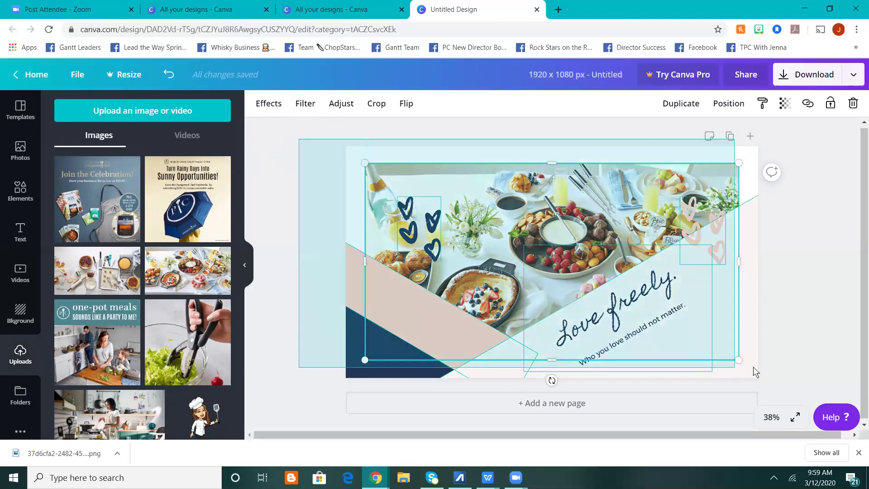
pyautogui.press('Delete')
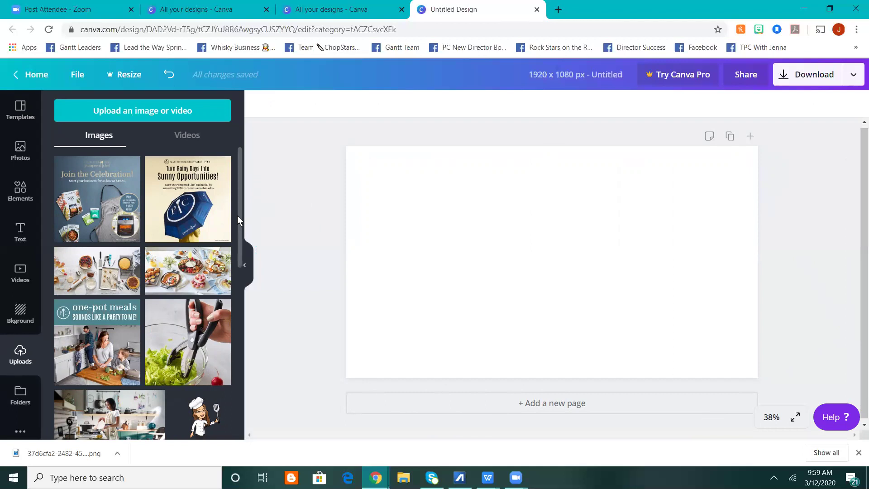
# - Fill the blank page with the uploaded photo of the countertop air fryer as the background
pyautogui.scroll(-1, 240, 231)
pyautogui.scroll(-5, 234, 271)
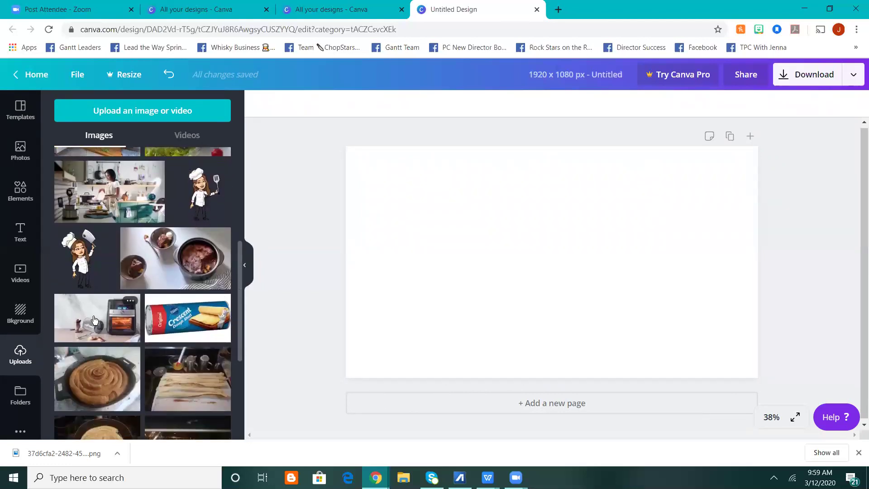
pyautogui.moveTo(101, 318); pyautogui.dragTo(356, 253)
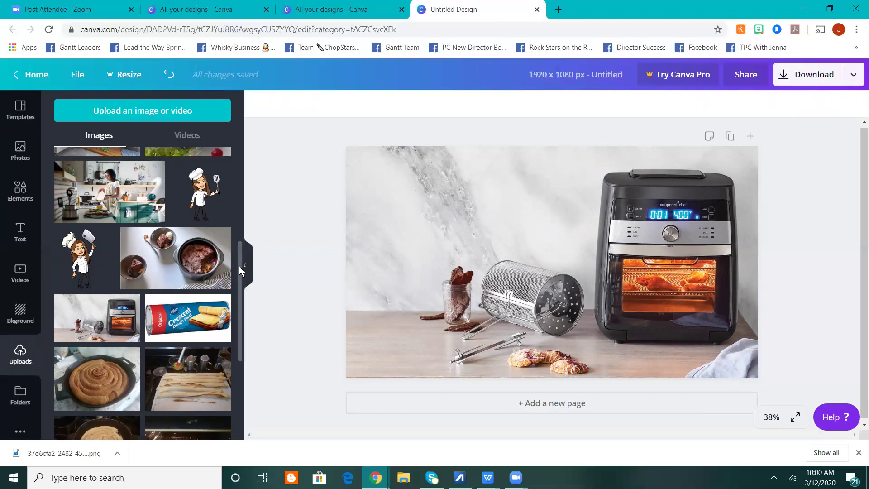
# - Start a new image upload and browse to the Bitmoji folder inside Pampered Chef
pyautogui.scroll(2, 239, 266)
pyautogui.scroll(4, 243, 195)
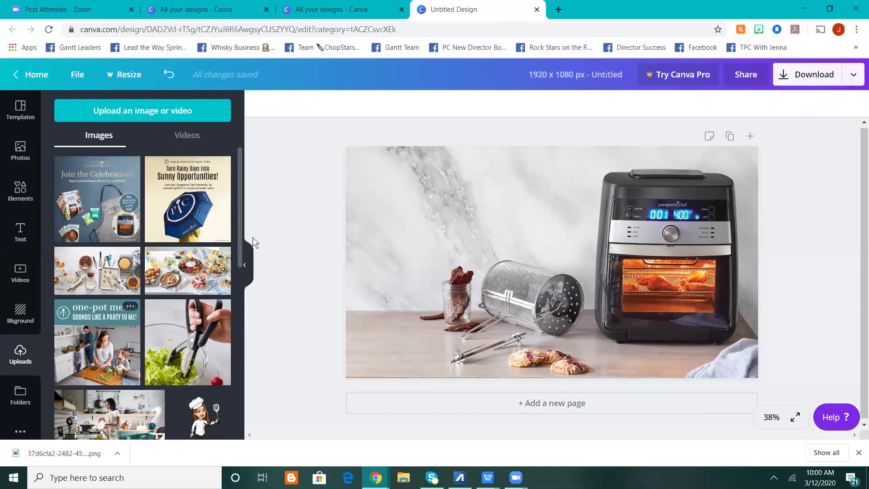
pyautogui.moveTo(241, 203); pyautogui.dragTo(247, 145)
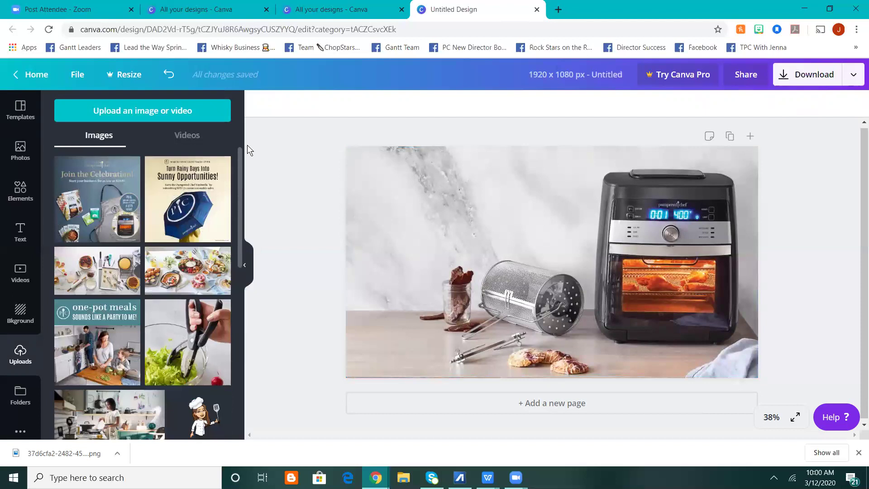
pyautogui.click(155, 106)
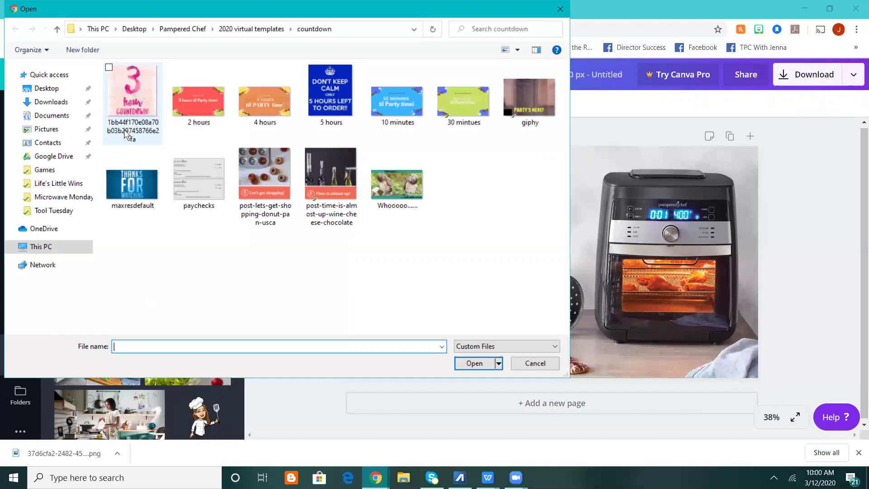
pyautogui.click(183, 29)
pyautogui.doubleClick(153, 223)
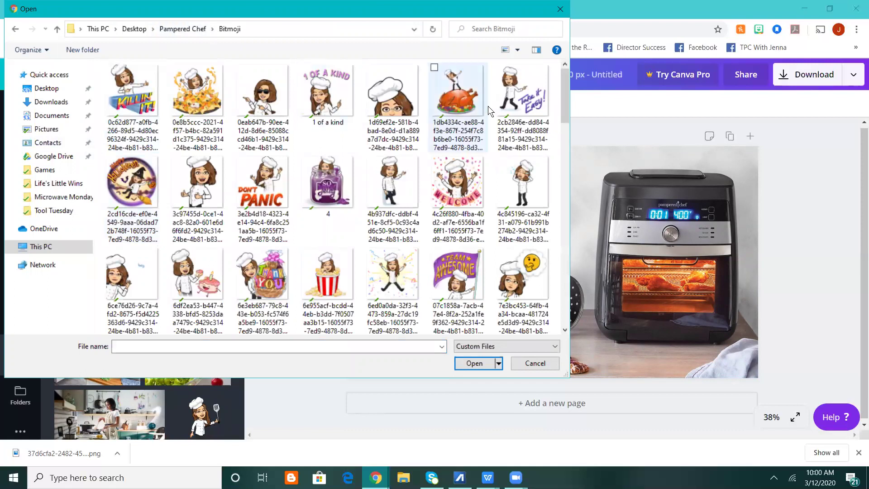
# - Upload three Bitmoji images together: the chef opening curtains, the "Retail Therapy" one and the standing chef with sunglasses
pyautogui.moveTo(566, 92); pyautogui.dragTo(568, 147)
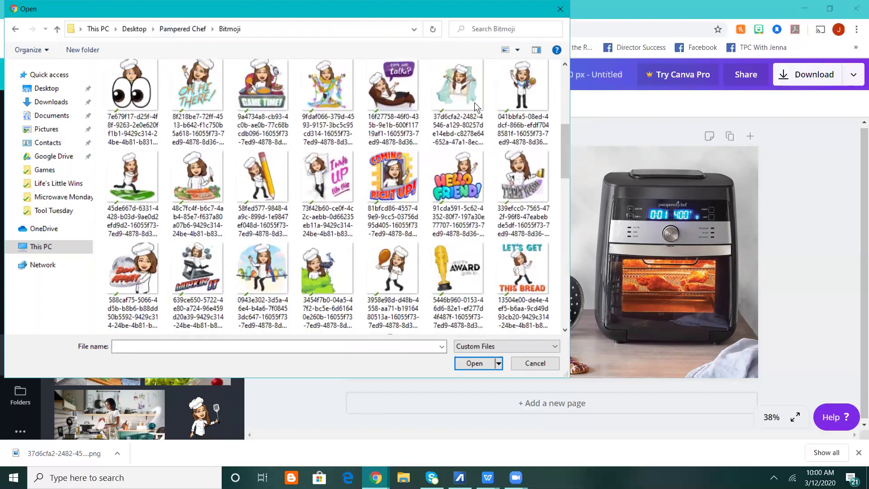
pyautogui.click(472, 98)
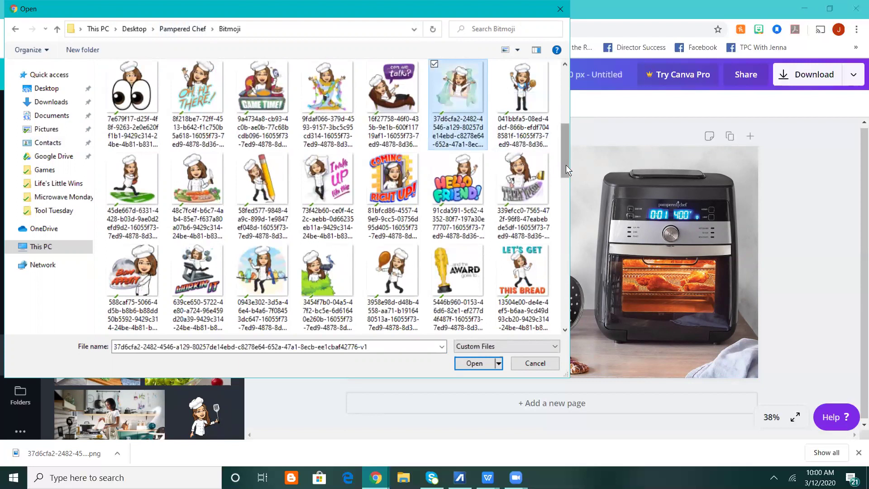
pyautogui.moveTo(565, 165); pyautogui.dragTo(565, 244)
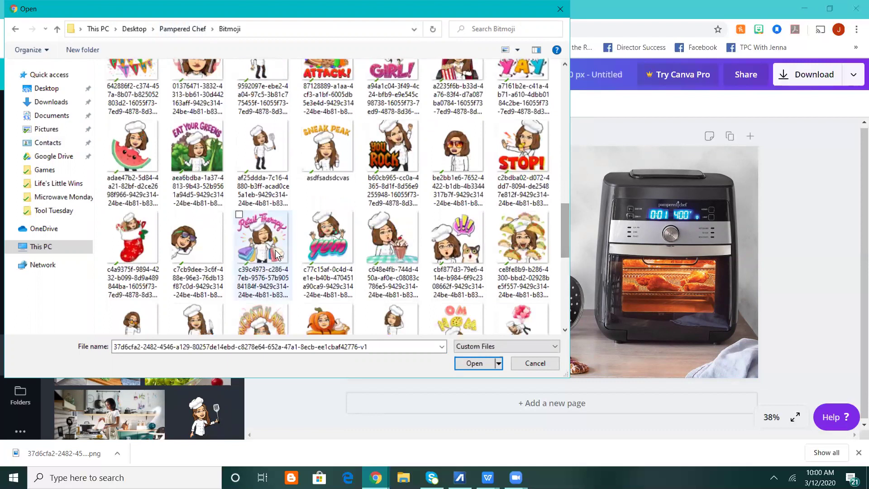
pyautogui.keyDown('ctrl'); pyautogui.click(261, 258); pyautogui.keyUp('ctrl')
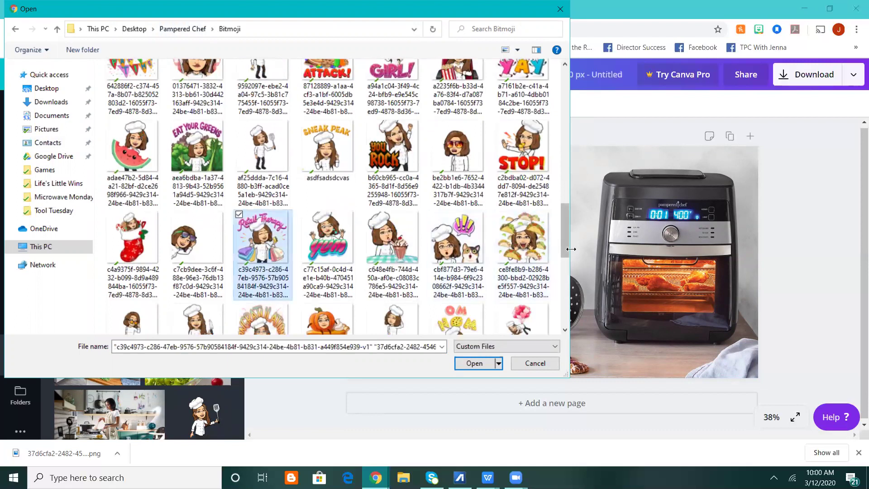
pyautogui.moveTo(562, 248); pyautogui.dragTo(564, 295)
pyautogui.keyDown('ctrl'); pyautogui.click(141, 125); pyautogui.keyUp('ctrl')
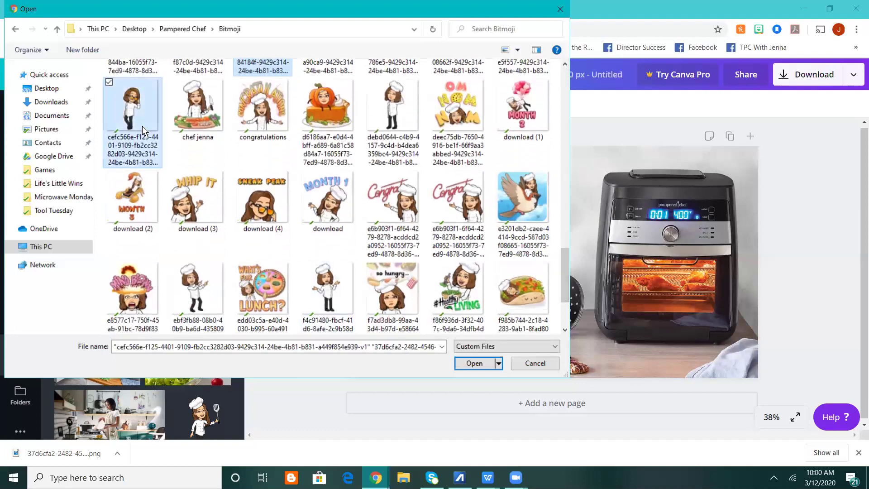
pyautogui.click(474, 364)
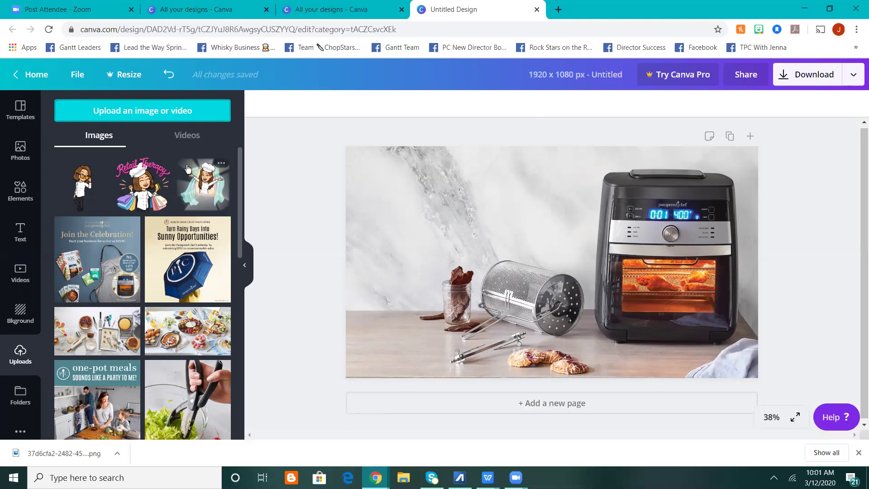
# - Add the Bitmoji with curtains, try it over the air fryer door, and move it to the photo's upper-left corner
pyautogui.click(205, 205)
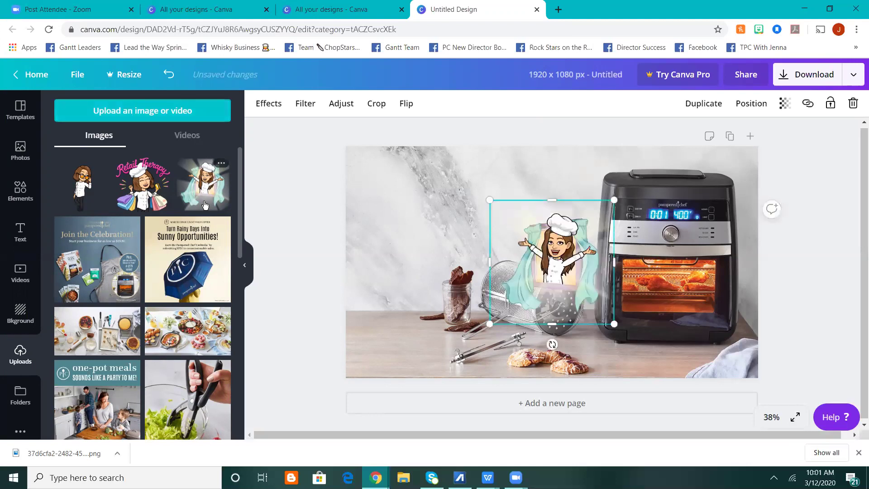
pyautogui.moveTo(570, 258); pyautogui.dragTo(672, 294)
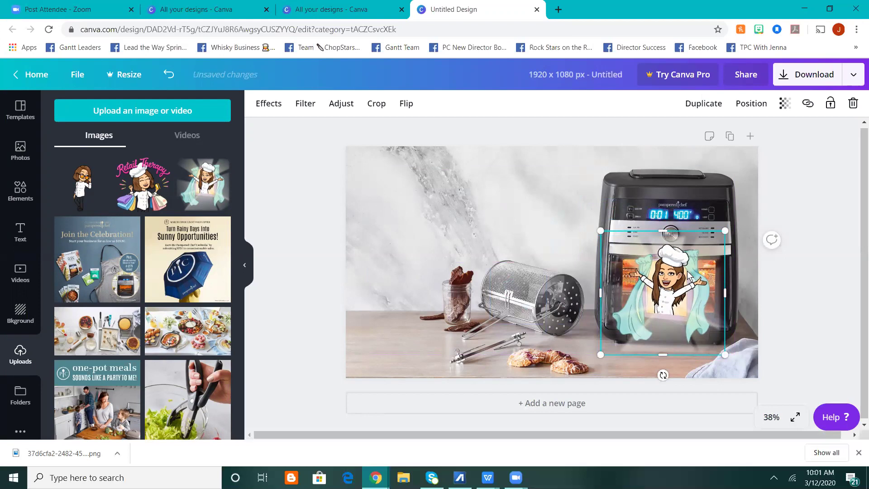
pyautogui.moveTo(680, 324); pyautogui.dragTo(426, 245)
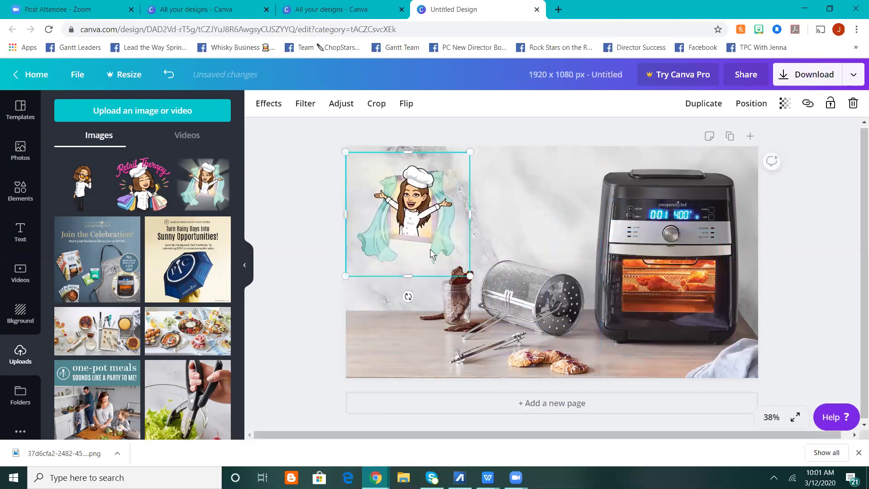
# - Add the "Retail Therapy" Bitmoji, try it over the air fryer, and move it above the rotisserie basket
pyautogui.click(126, 201)
pyautogui.moveTo(569, 293); pyautogui.dragTo(645, 282)
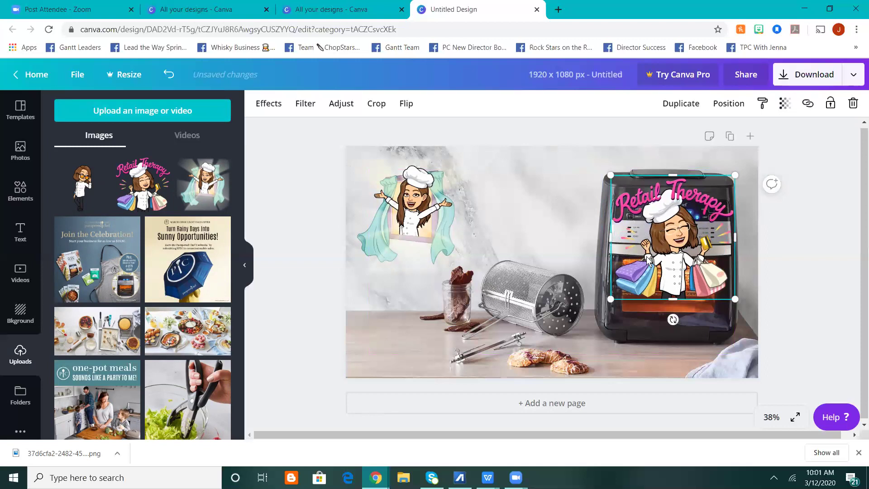
pyautogui.moveTo(633, 235); pyautogui.dragTo(496, 206)
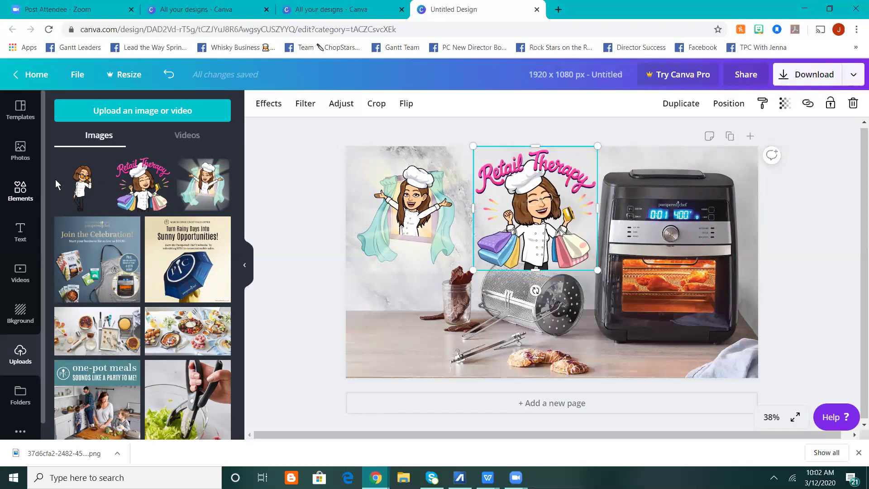
# - Place the sunglasses Bitmoji at the photo's lower left and delete the curtain and "Retail Therapy" Bitmojis
pyautogui.moveTo(80, 182); pyautogui.dragTo(406, 332)
pyautogui.click(420, 212)
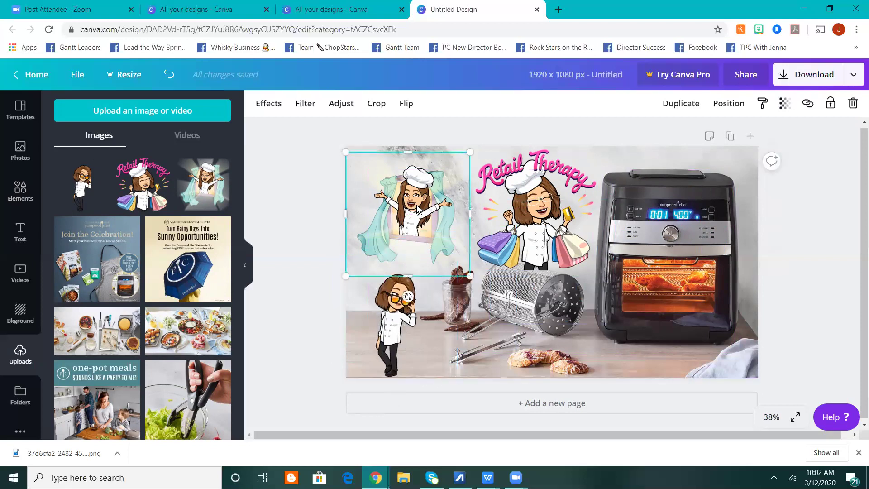
pyautogui.press('Delete')
pyautogui.click(530, 209)
pyautogui.press('Delete')
# - Enlarge the sunglasses Bitmoji and position it just left of the glass jar, with its feet on the counter
pyautogui.click(398, 319)
pyautogui.moveTo(394, 274); pyautogui.dragTo(394, 208)
pyautogui.moveTo(458, 189); pyautogui.dragTo(498, 150)
pyautogui.moveTo(423, 203); pyautogui.dragTo(410, 204)
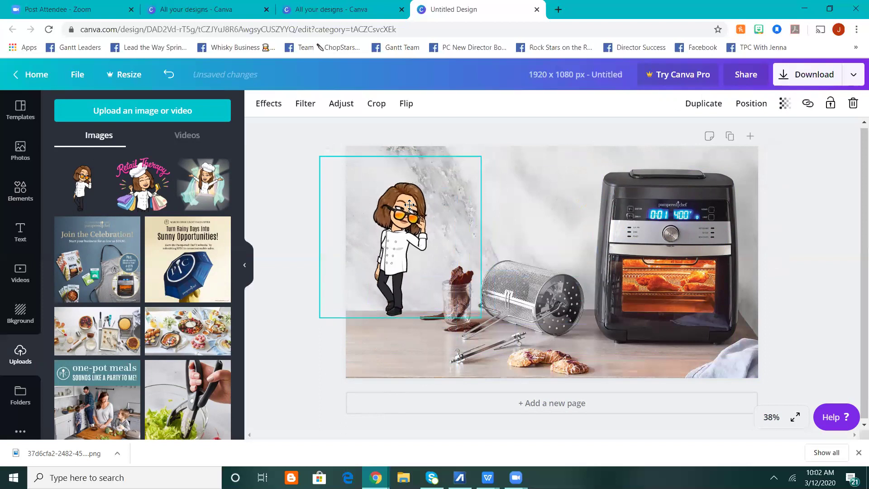
pyautogui.click(304, 223)
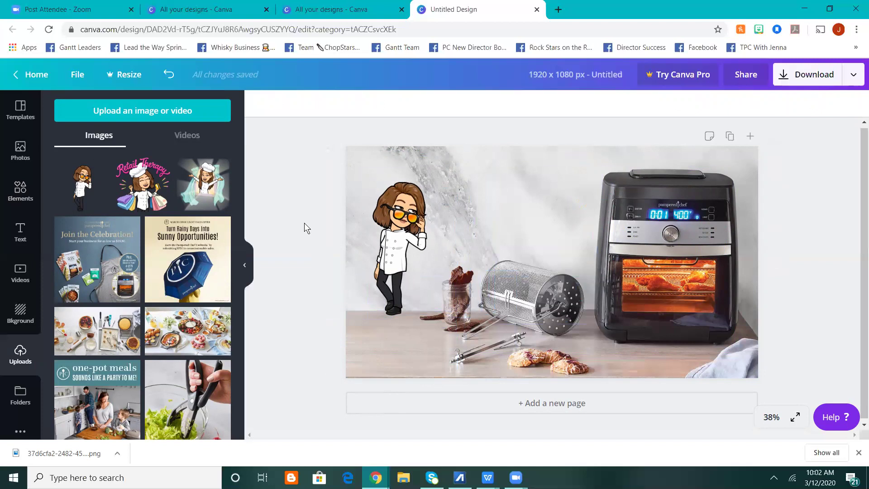
pyautogui.moveTo(390, 227)
pyautogui.mouseDown()
pyautogui.moveTo(375, 227)
pyautogui.moveTo(404, 223)
pyautogui.mouseUp()
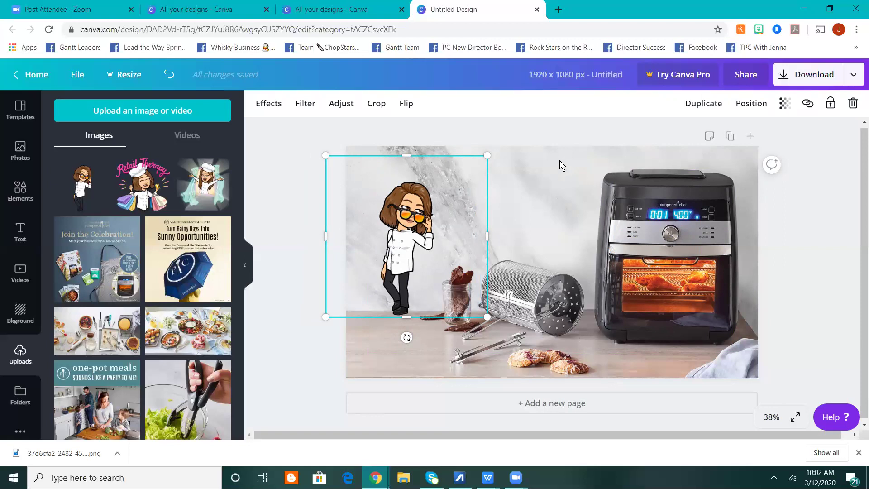
pyautogui.moveTo(420, 221); pyautogui.dragTo(425, 228)
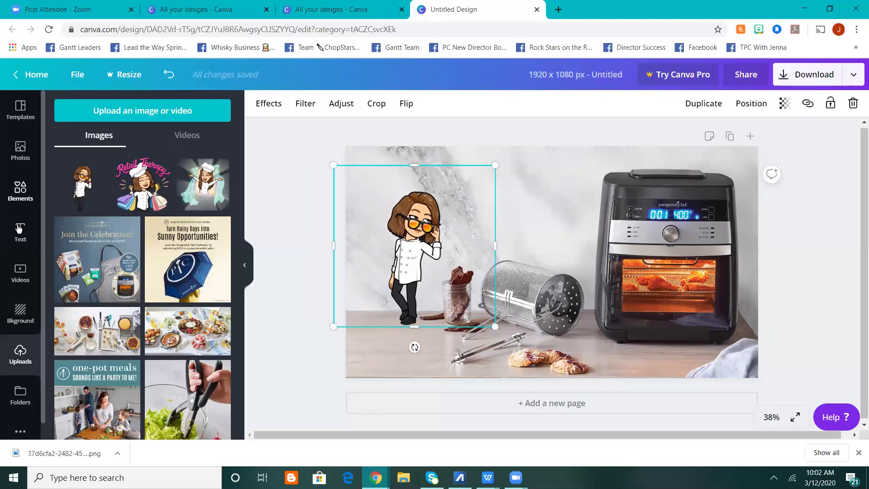
# - Add a scalloped circle shape about 542 × 530 px above the rotisserie basket and fill it with the teal brand color
pyautogui.click(17, 186)
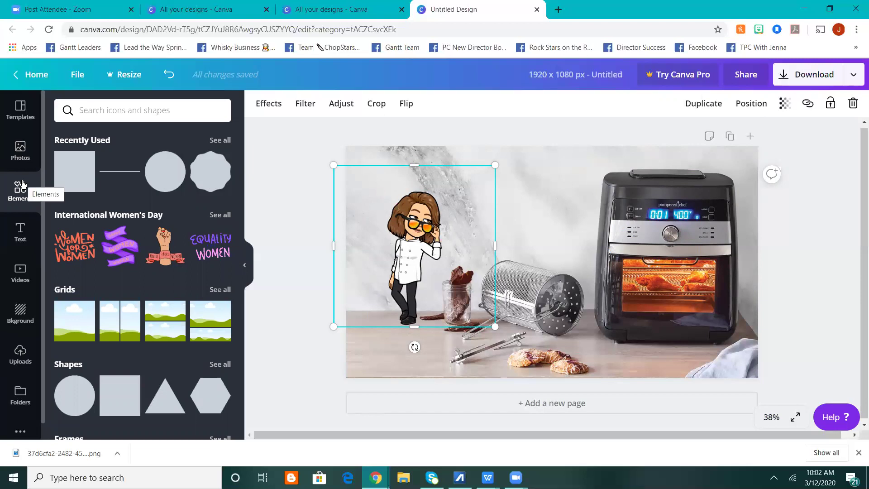
pyautogui.click(221, 364)
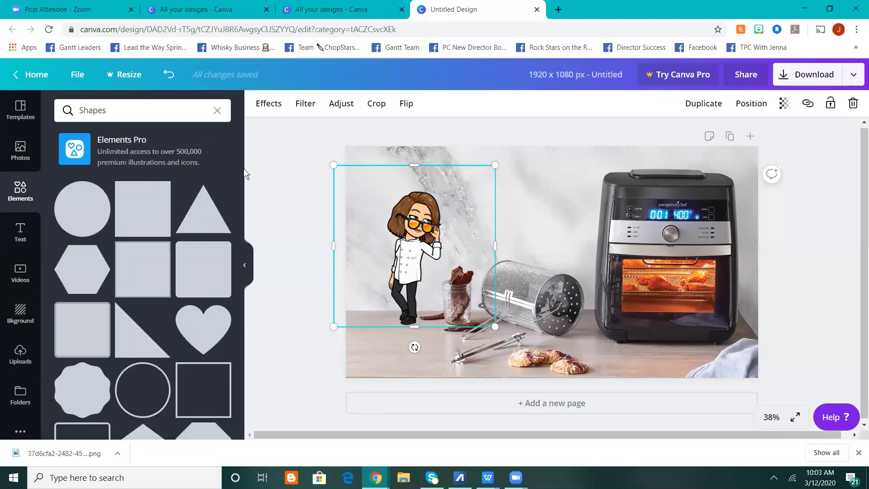
pyautogui.scroll(-3, 236, 199)
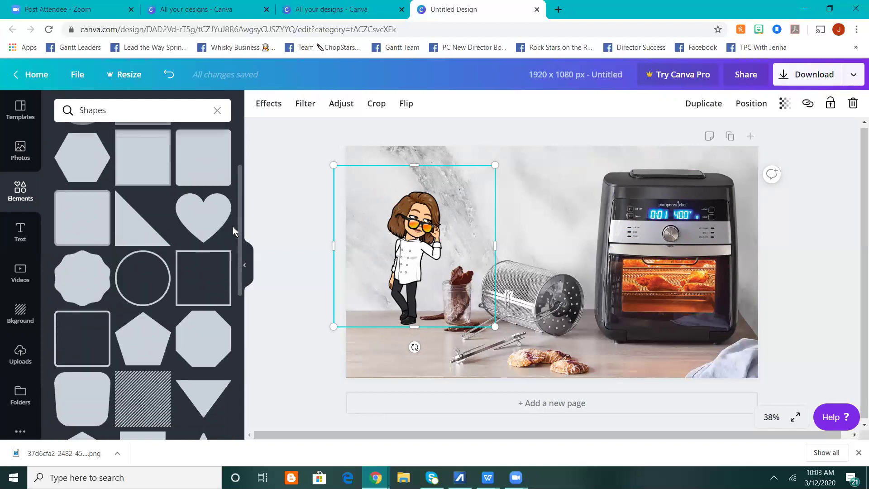
pyautogui.click(84, 273)
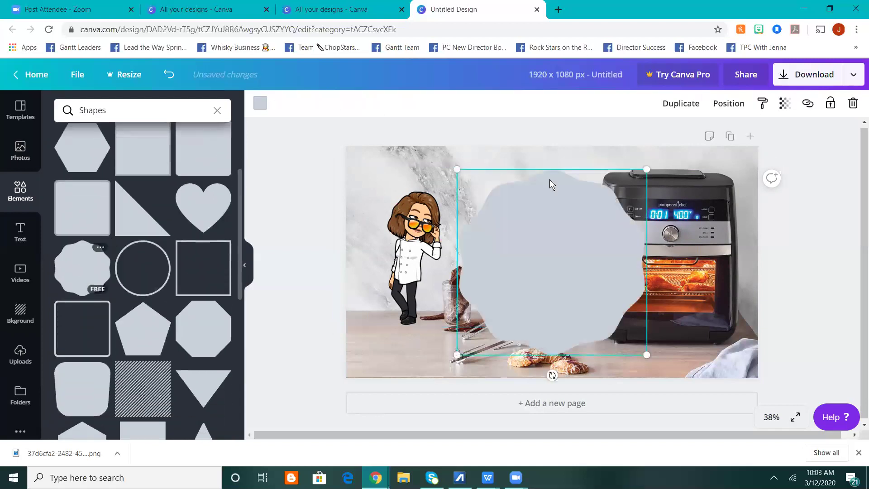
pyautogui.moveTo(646, 171); pyautogui.dragTo(575, 239)
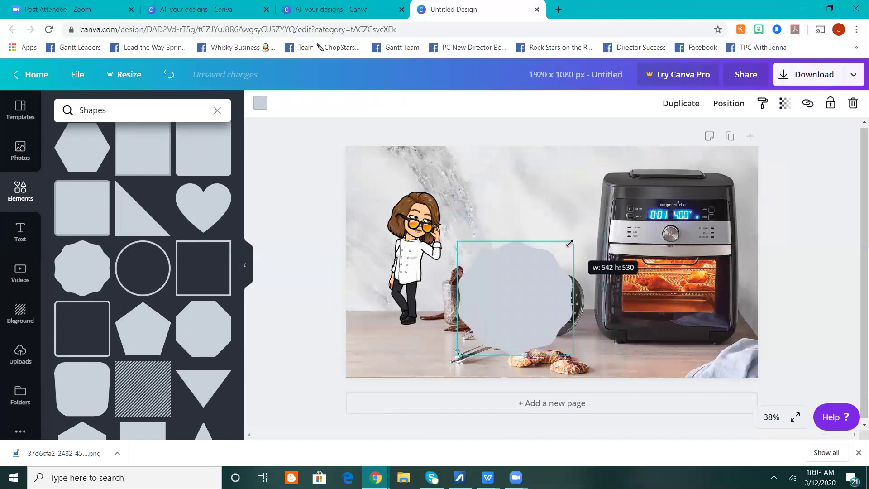
pyautogui.moveTo(520, 258); pyautogui.dragTo(533, 206)
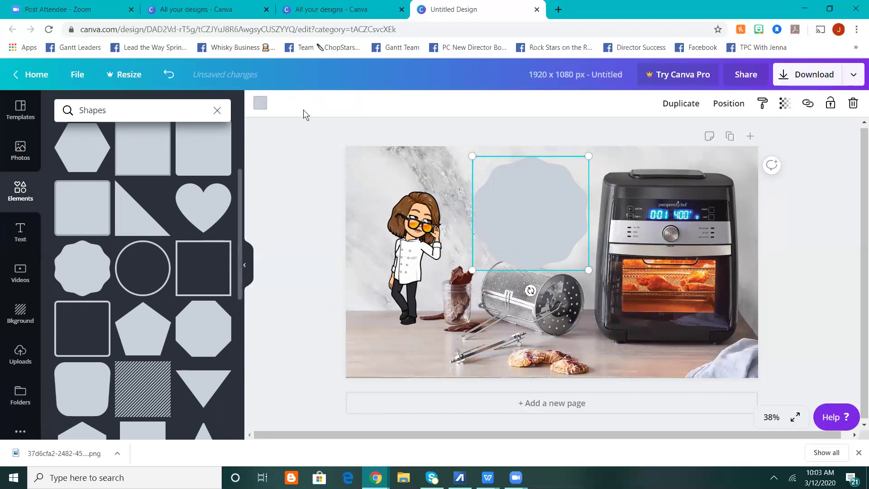
pyautogui.click(261, 104)
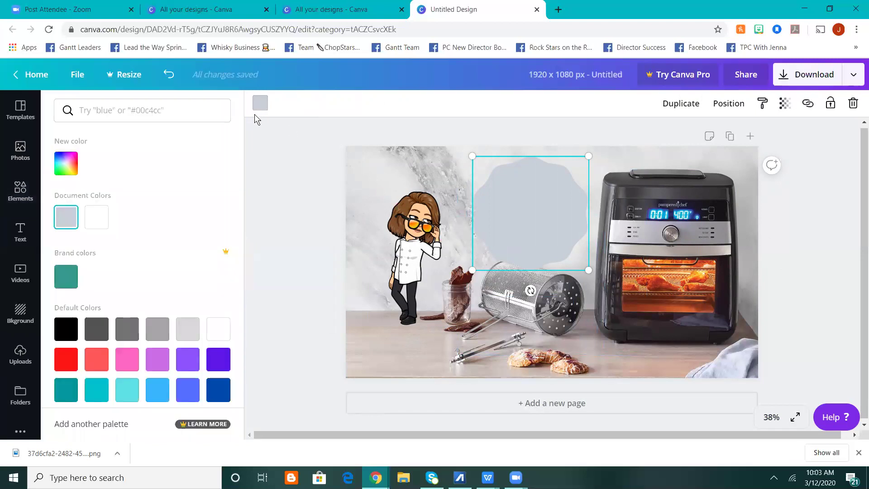
pyautogui.click(65, 278)
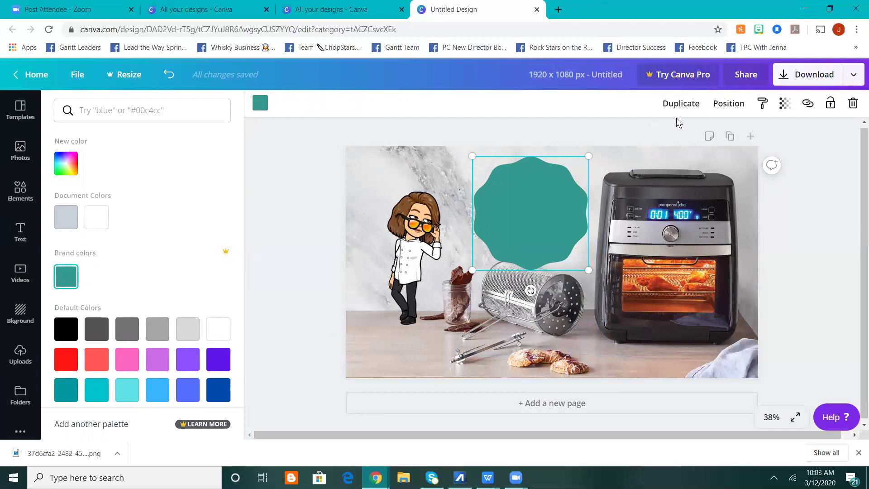
# - Duplicate the teal scalloped circle, offset the copy toward the air fryer, and recolor it light orange
pyautogui.click(676, 104)
pyautogui.moveTo(515, 233); pyautogui.dragTo(552, 225)
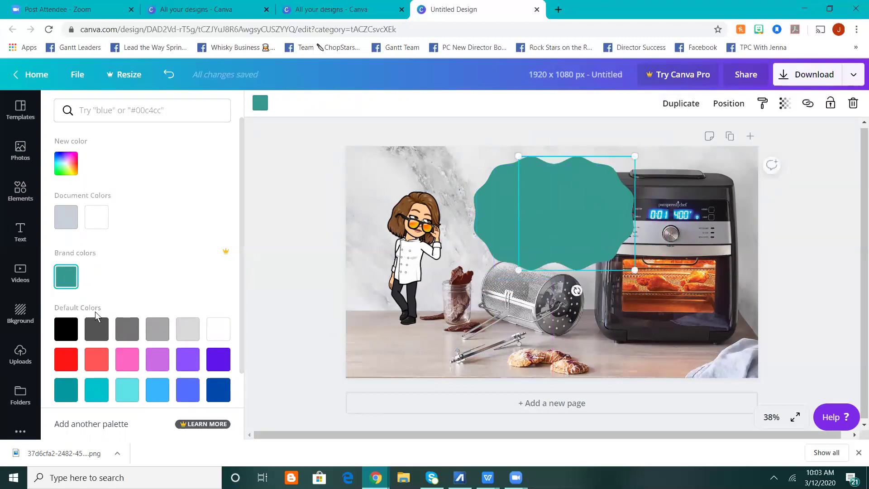
pyautogui.moveTo(241, 163); pyautogui.dragTo(239, 205)
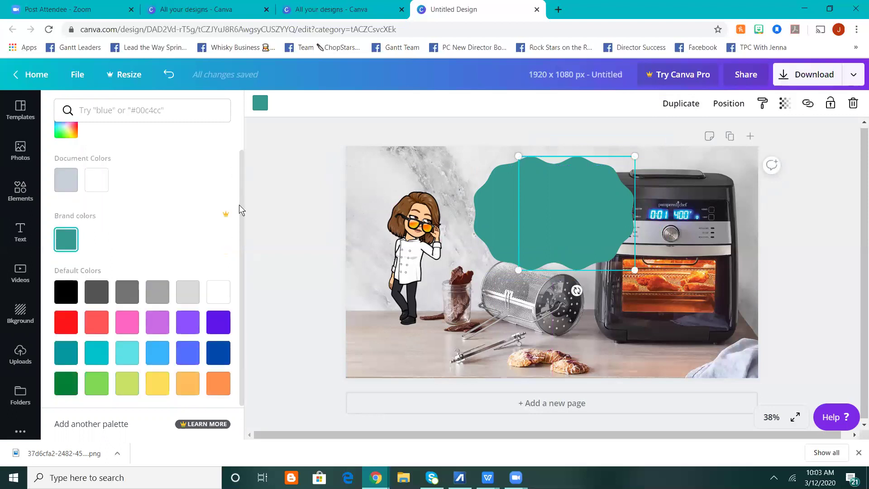
pyautogui.click(159, 392)
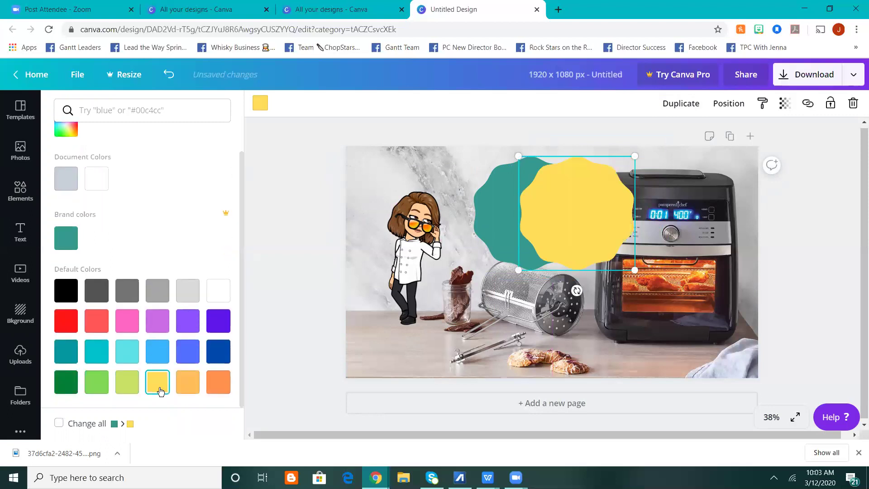
pyautogui.click(187, 388)
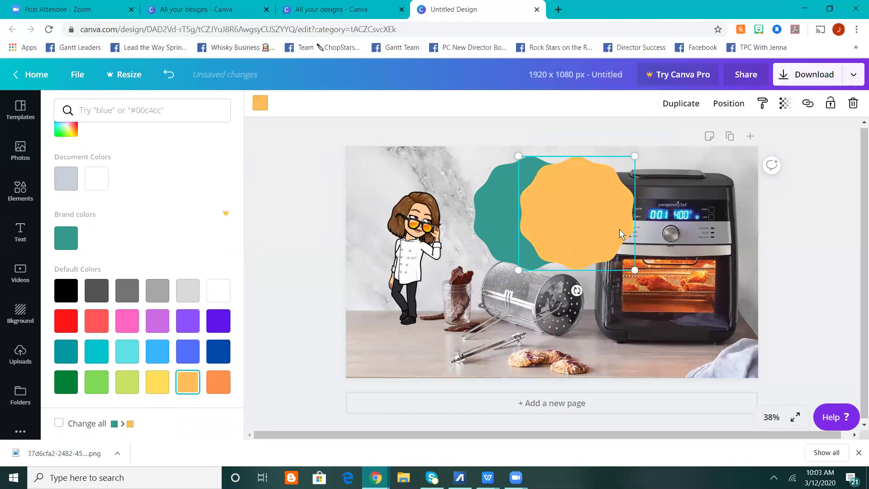
# - Stack the light orange circle on the teal one, rotating and slightly shrinking it to expose the teal scallops around its edge
pyautogui.moveTo(614, 223); pyautogui.dragTo(578, 222)
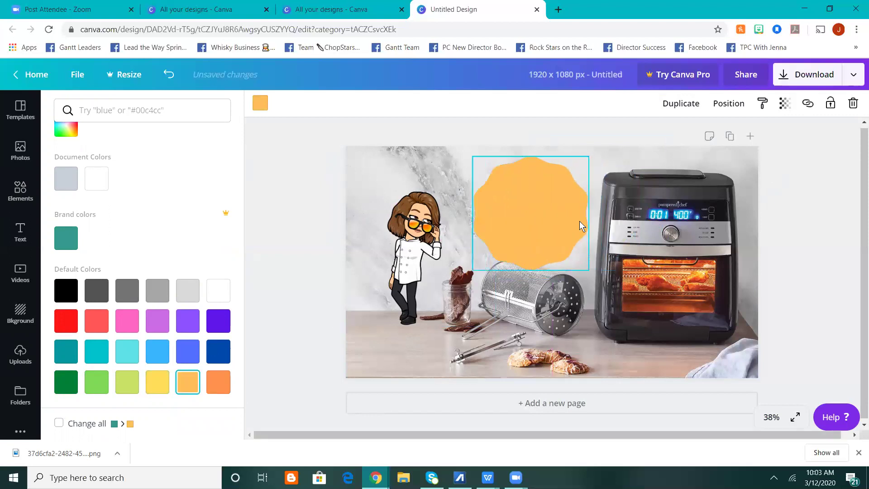
pyautogui.moveTo(531, 290); pyautogui.dragTo(552, 287)
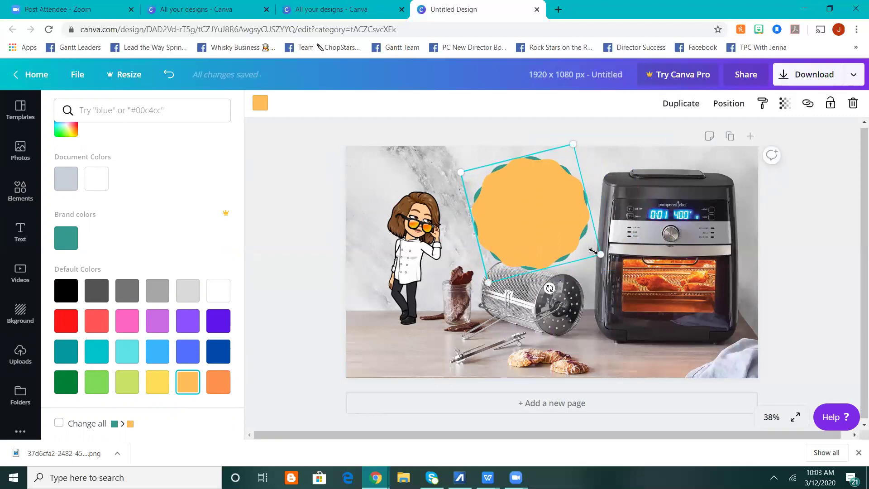
pyautogui.moveTo(597, 251); pyautogui.dragTo(546, 248)
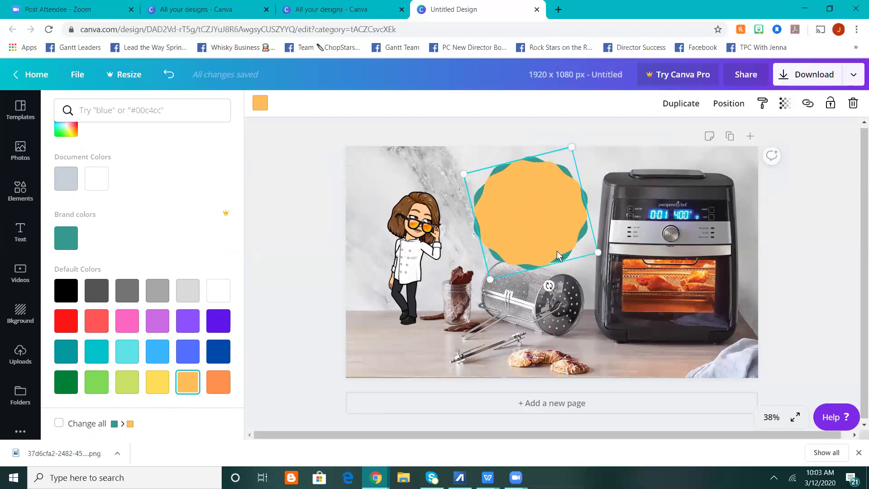
# - Select the teal and light orange scalloped circles together, move them over the Bitmoji, and group them into one badge
pyautogui.click(526, 156)
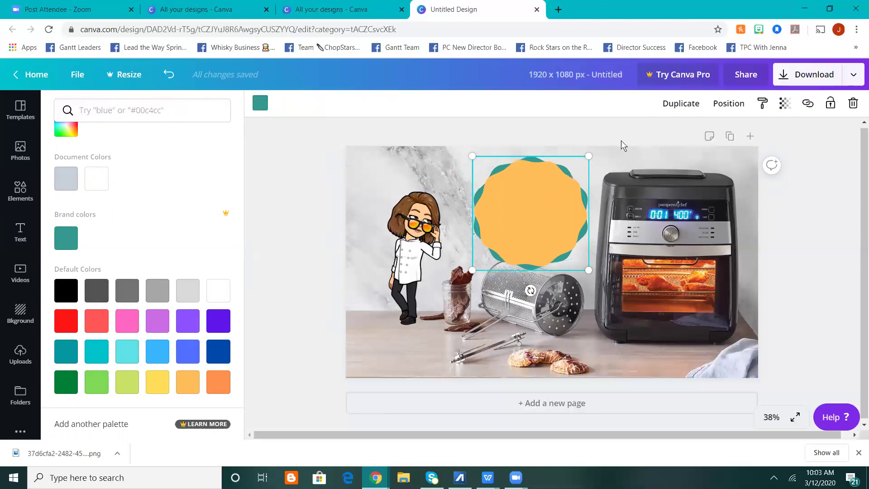
pyautogui.keyDown('shift'); pyautogui.click(538, 172); pyautogui.keyUp('shift')
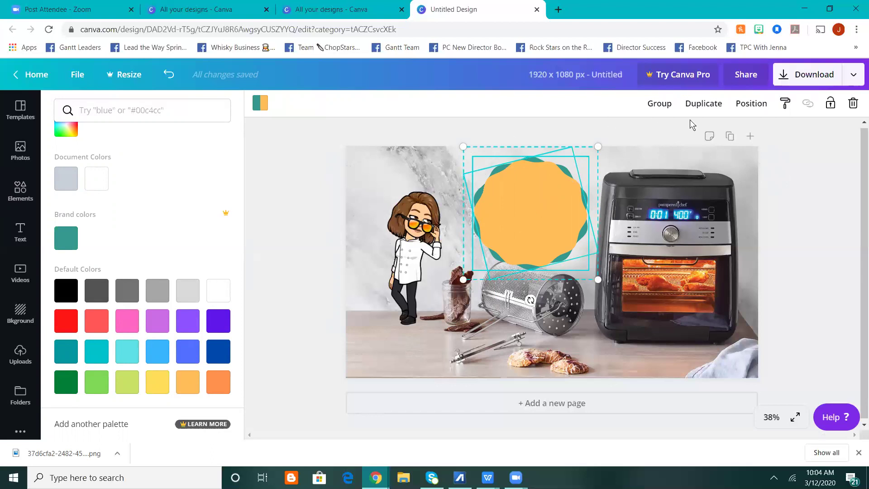
pyautogui.rightClick(751, 107)
pyautogui.click(751, 107)
pyautogui.click(752, 104)
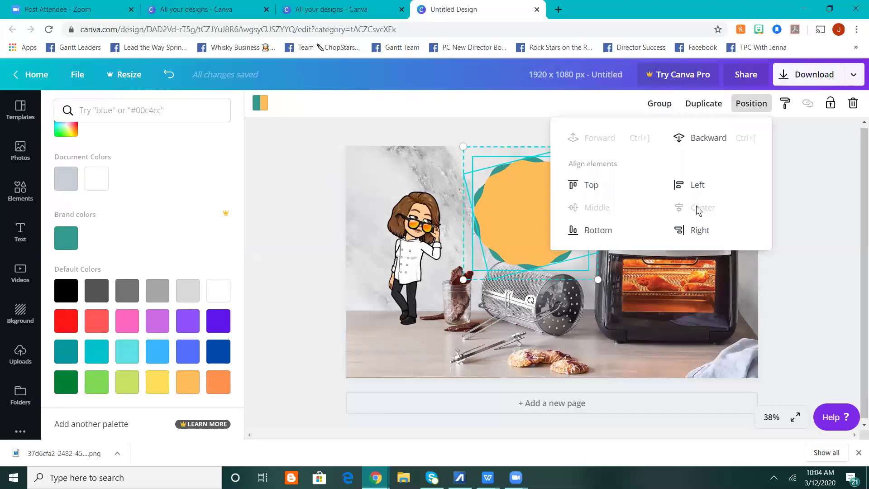
pyautogui.click(506, 223)
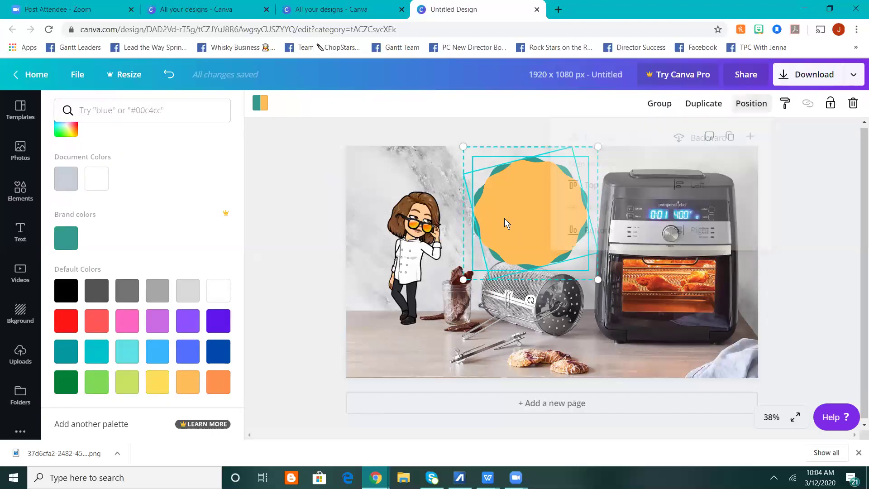
pyautogui.moveTo(528, 220); pyautogui.dragTo(469, 205)
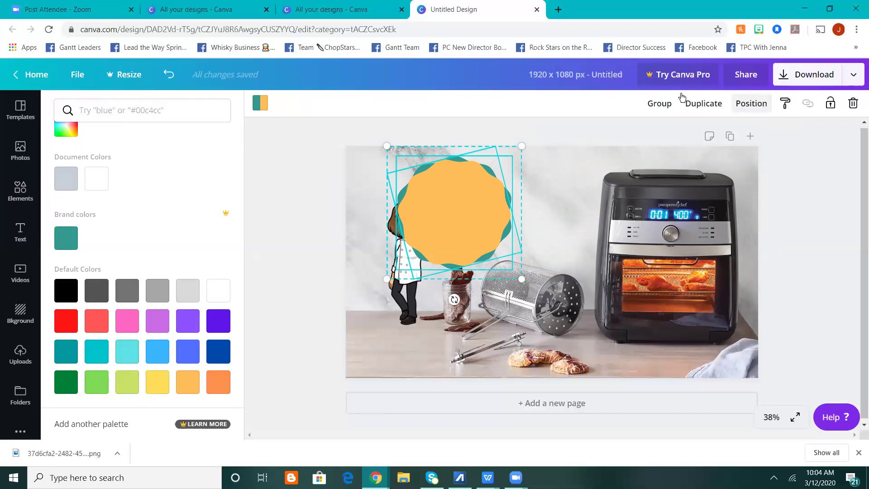
pyautogui.click(648, 104)
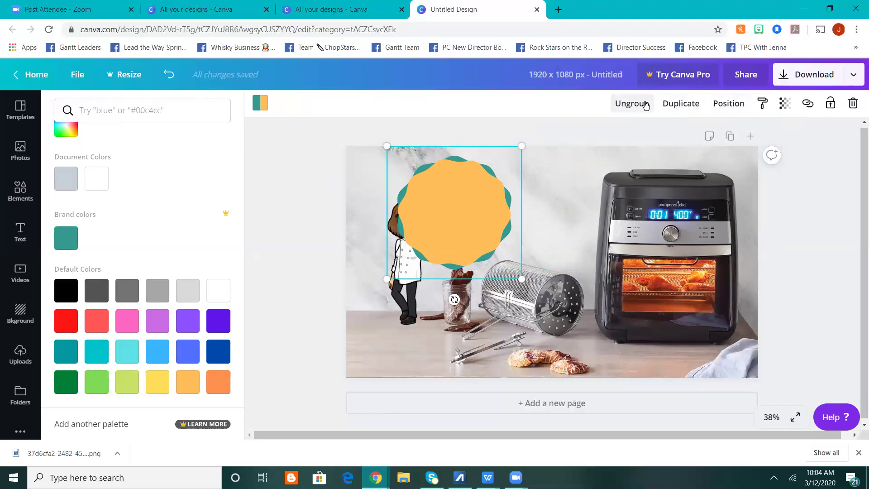
# - Send the grouped badge backward behind the Bitmoji and shift it toward the air fryer so it overlaps only her raised arm
pyautogui.click(739, 105)
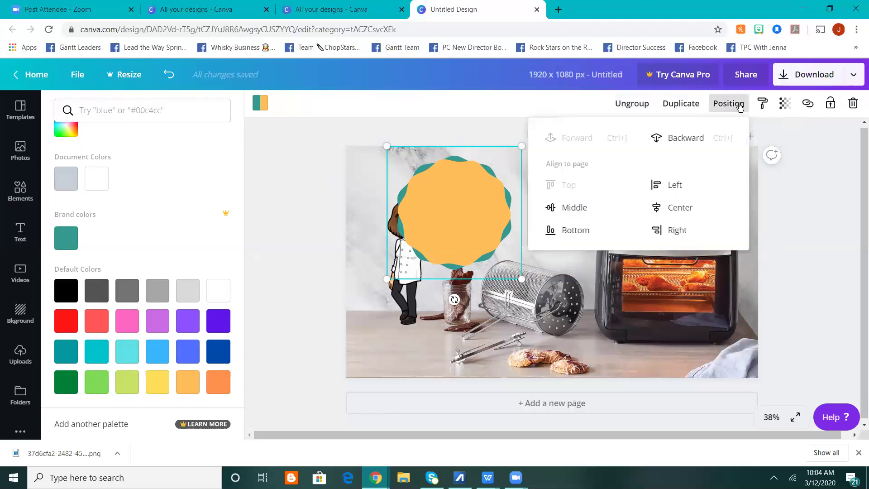
pyautogui.click(686, 139)
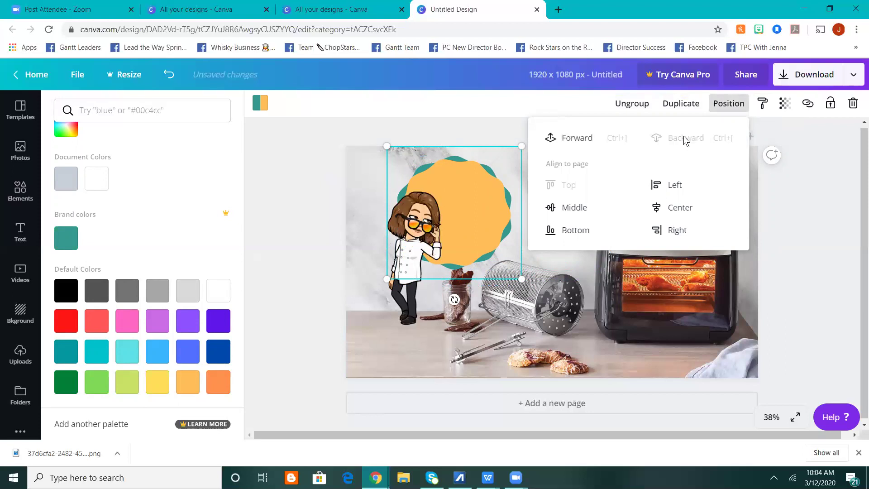
pyautogui.click(383, 129)
pyautogui.click(493, 199)
pyautogui.moveTo(480, 210); pyautogui.dragTo(518, 202)
pyautogui.click(506, 207)
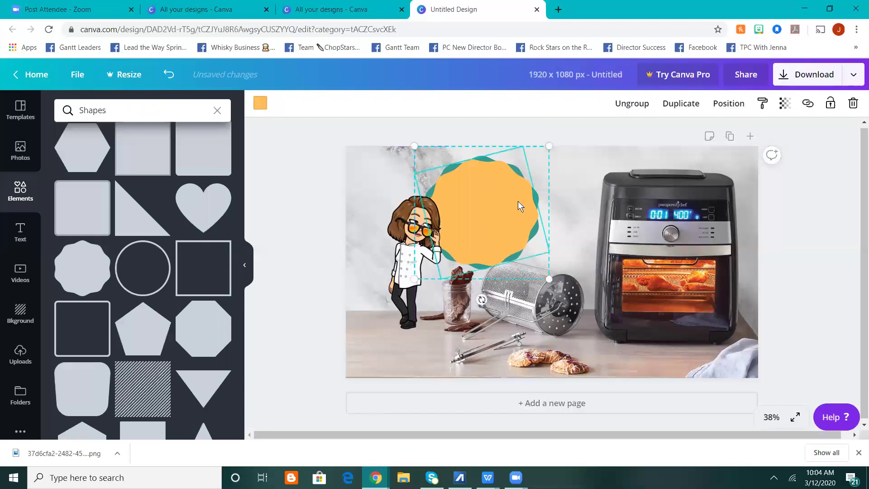
pyautogui.click(307, 168)
# - Add a subheading text box, place it on the upper part of the orange circle, and set its font size to 28
pyautogui.click(18, 233)
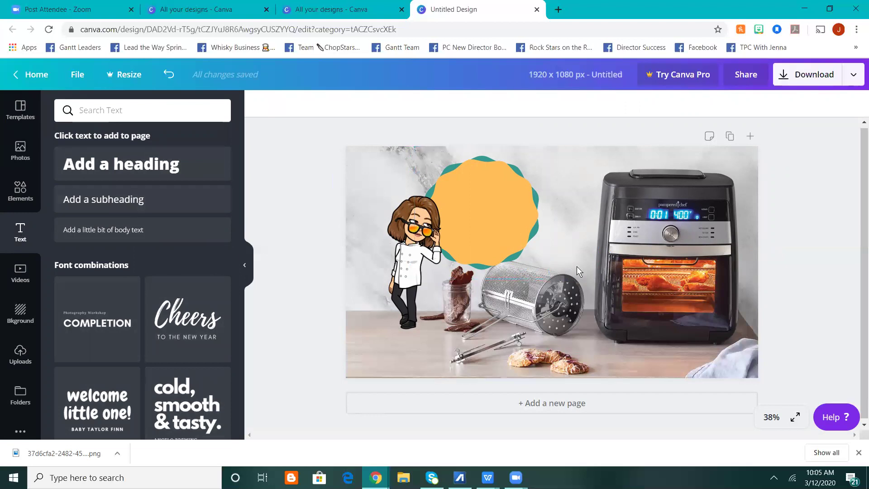
pyautogui.click(89, 208)
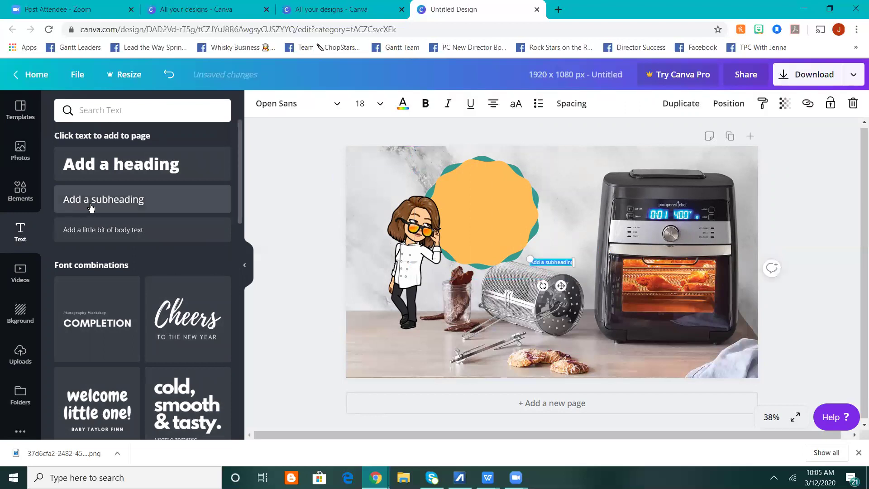
pyautogui.moveTo(561, 286); pyautogui.dragTo(492, 210)
pyautogui.moveTo(460, 186); pyautogui.dragTo(437, 183)
pyautogui.moveTo(480, 212); pyautogui.dragTo(492, 216)
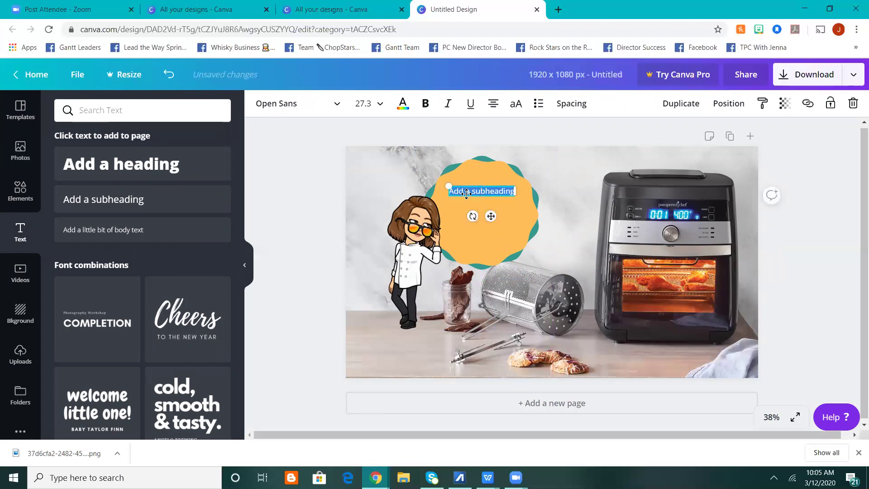
pyautogui.moveTo(447, 184)
pyautogui.mouseDown()
pyautogui.moveTo(436, 185)
pyautogui.moveTo(459, 187)
pyautogui.moveTo(449, 186)
pyautogui.mouseUp()
pyautogui.click(380, 105)
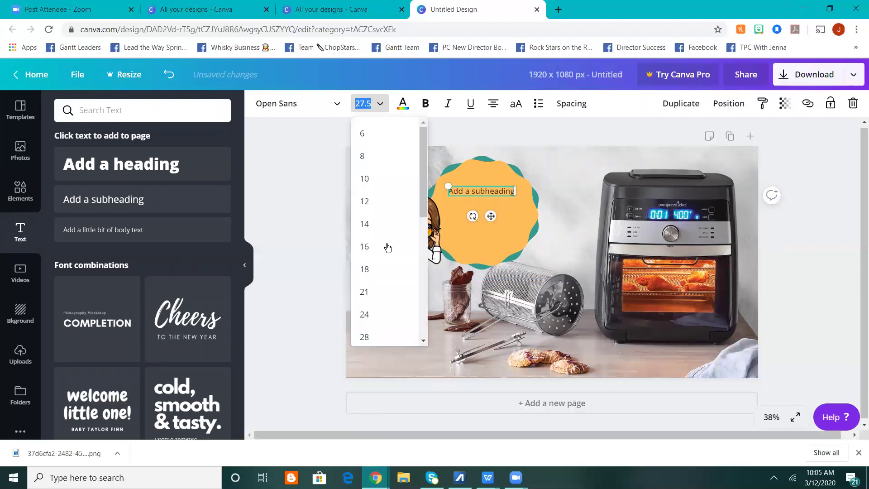
pyautogui.click(364, 337)
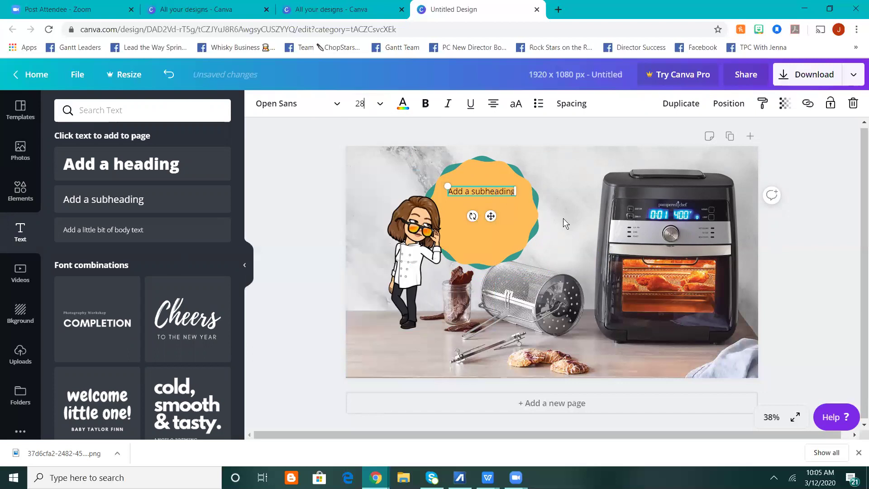
# - Replace the subheading text with "Today is the LAST day to shop or add to your cart!" and "CLICK HERE NOW TO SHOP" on a new line
pyautogui.doubleClick(499, 190)
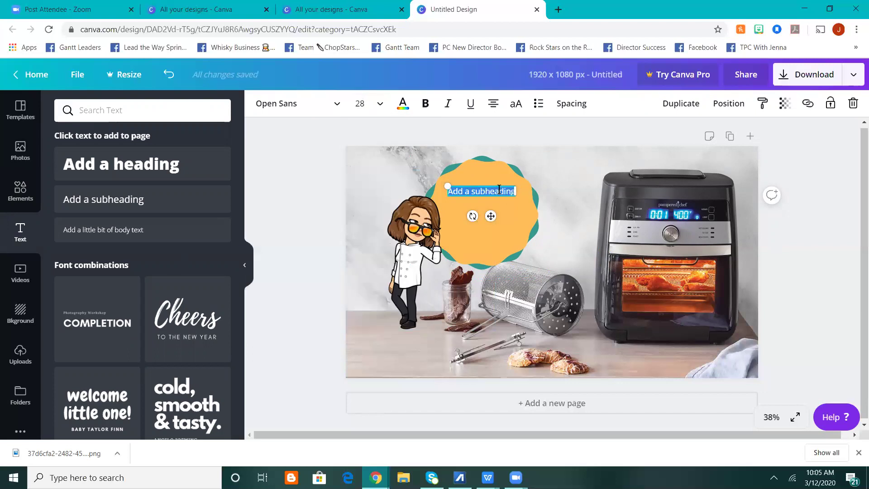
pyautogui.write('Today is the ')
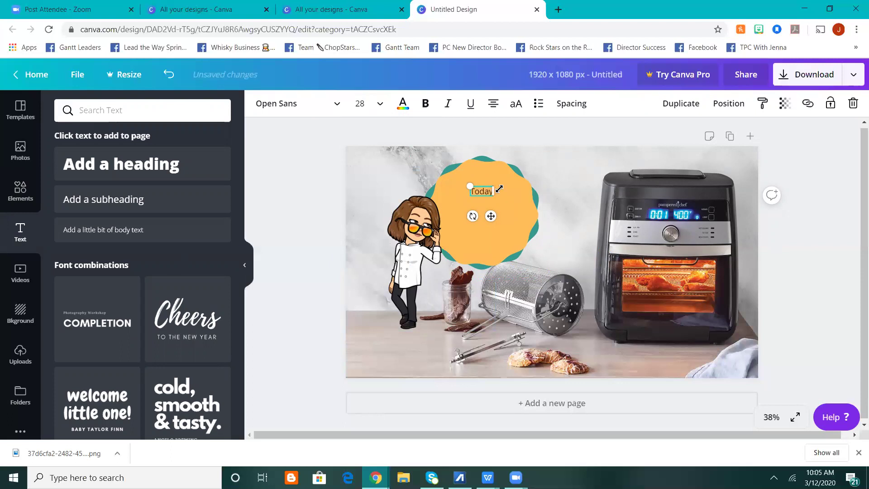
pyautogui.write('LAST day to shop')
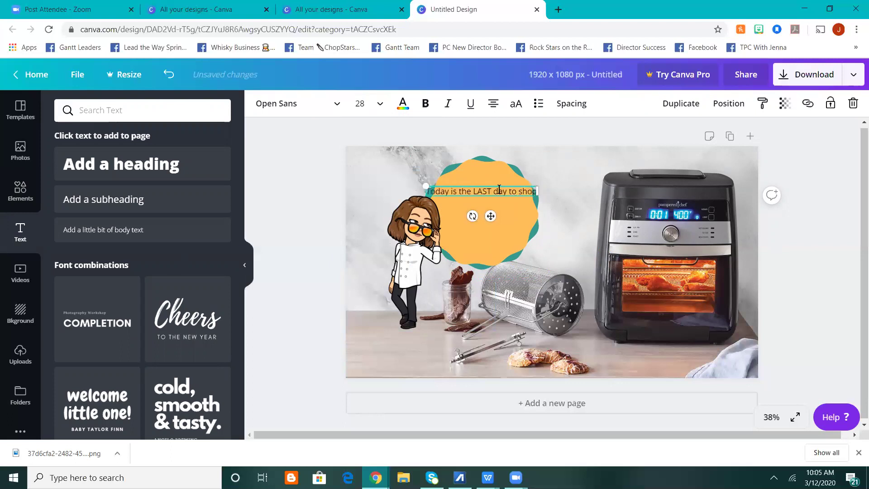
pyautogui.write(' or add to your cart')
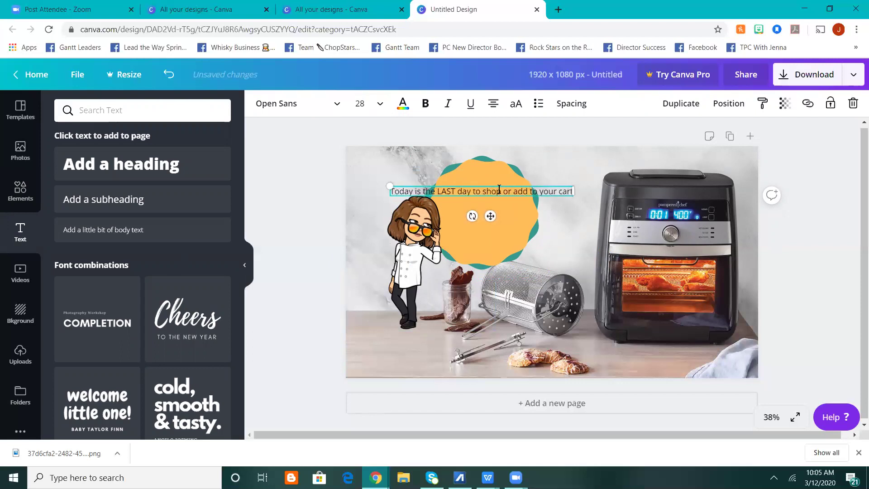
pyautogui.press('Return')
pyautogui.write('CLICK HERE N')
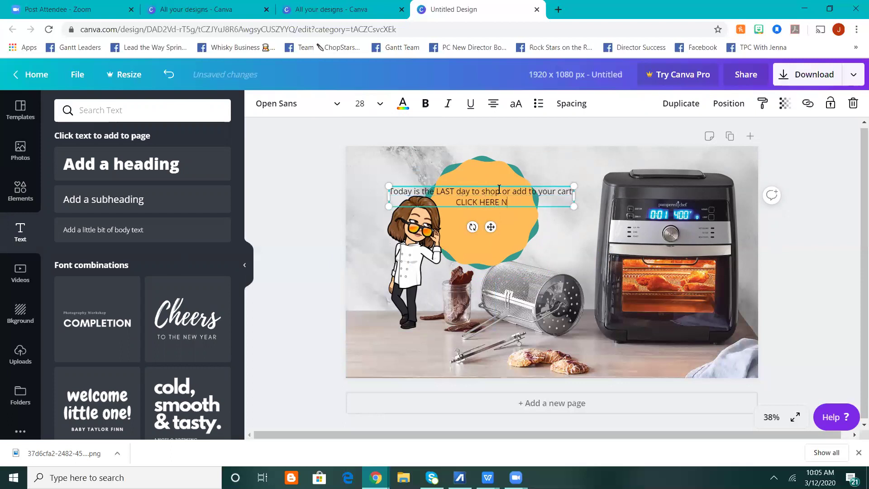
pyautogui.write('OW TO SHOP')
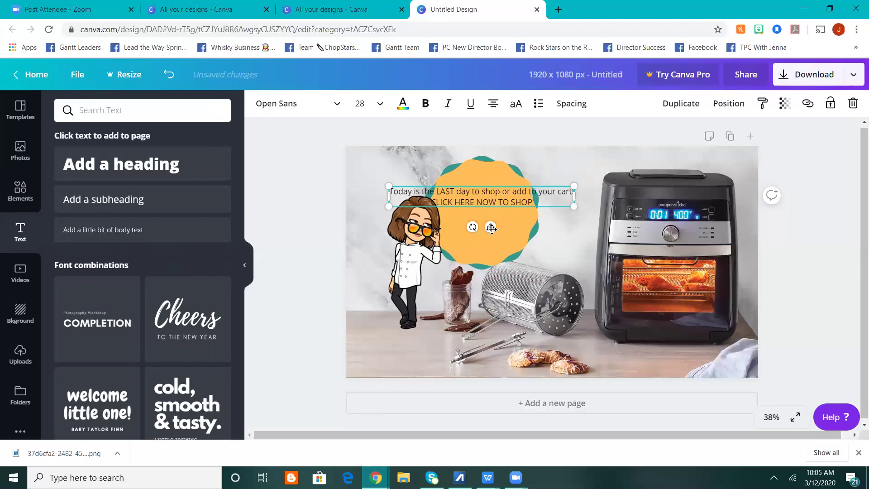
# - Narrow the text box so its lines wrap inside the orange circle, and position it within the badge
pyautogui.moveTo(491, 227)
pyautogui.mouseDown()
pyautogui.moveTo(520, 219)
pyautogui.moveTo(500, 221)
pyautogui.mouseUp()
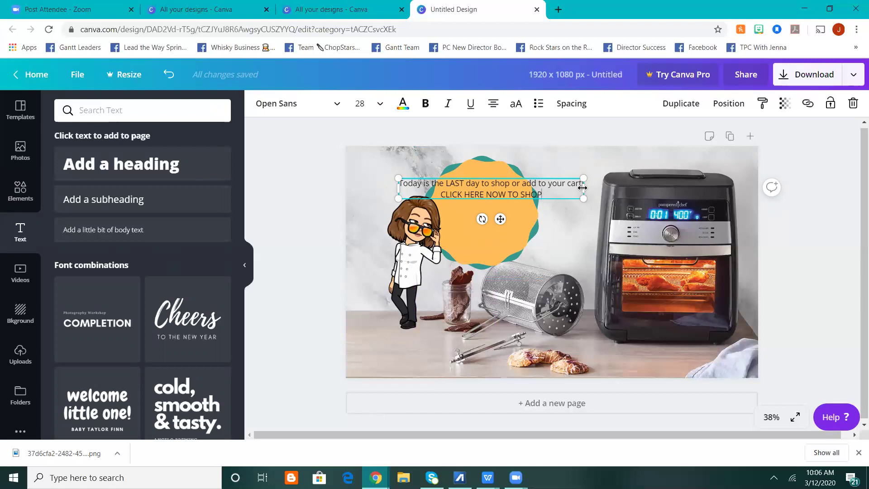
pyautogui.moveTo(582, 190); pyautogui.dragTo(520, 239)
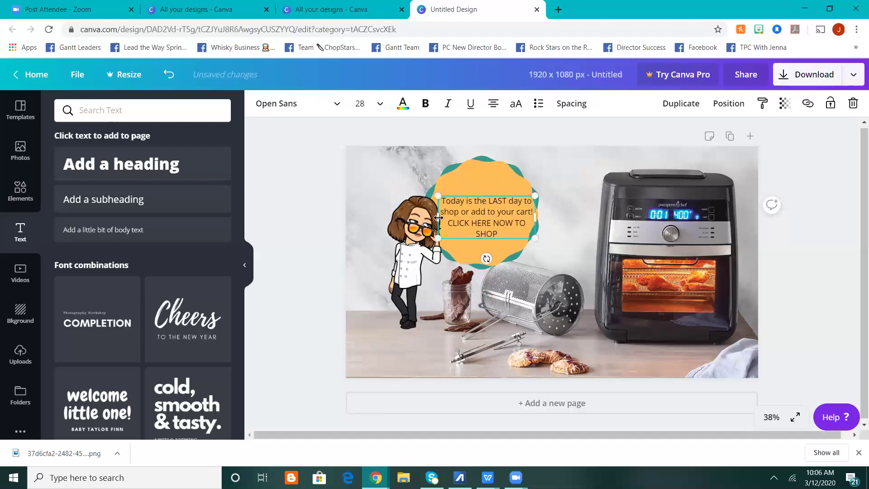
pyautogui.moveTo(437, 217); pyautogui.dragTo(446, 217)
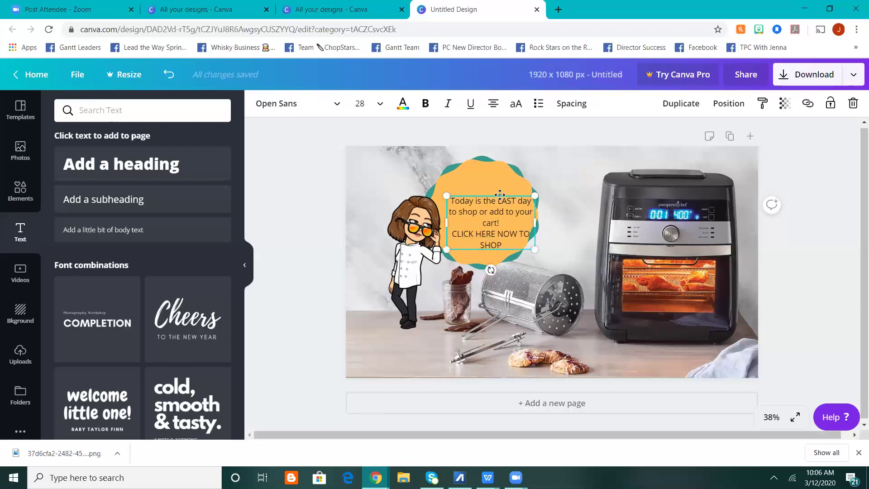
pyautogui.moveTo(500, 190); pyautogui.dragTo(491, 180)
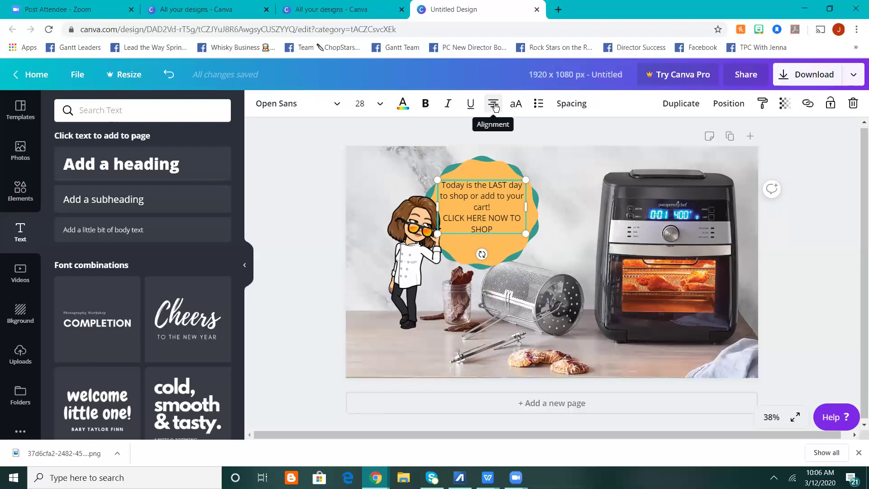
# - Insert line breaks in the badge text after "to shop or" and after "CLICK HERE NOW"
pyautogui.click(481, 196)
pyautogui.press('Return')
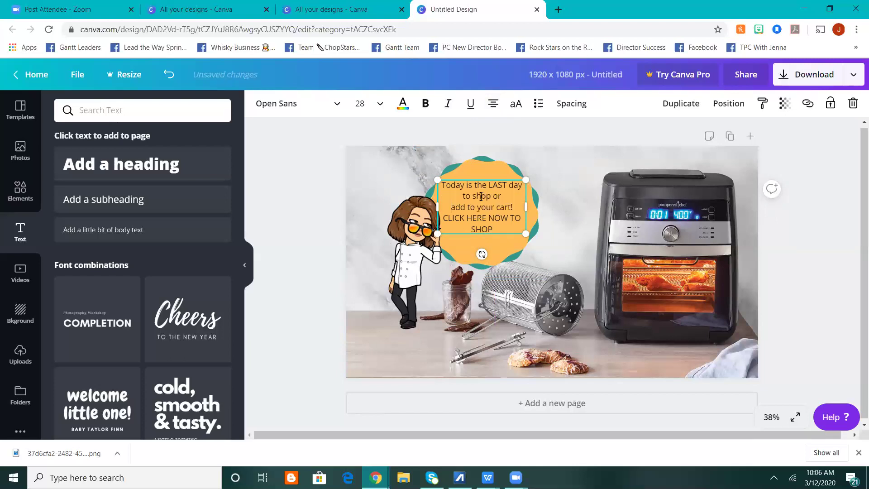
pyautogui.click(511, 220)
pyautogui.press('Return')
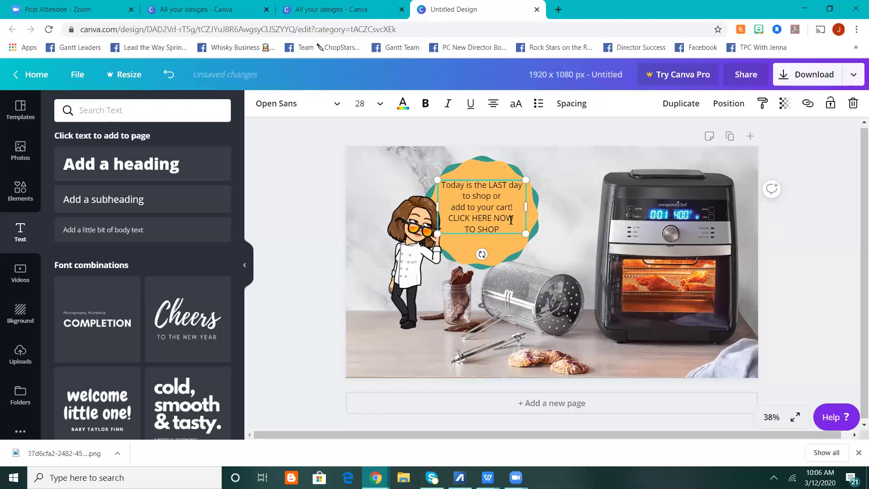
# - Enlarge the badge text to size 33.6, start a new line before "LAST", and shift the text back over the circle
pyautogui.moveTo(526, 234); pyautogui.dragTo(540, 253)
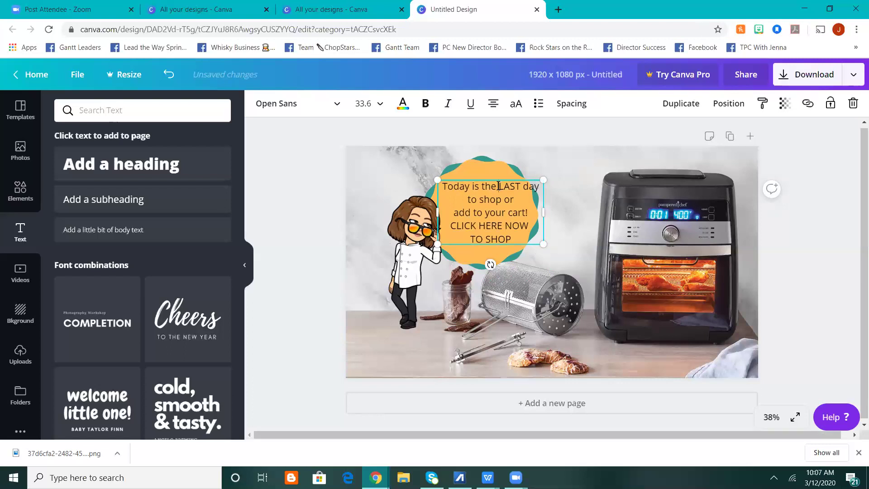
pyautogui.press('Return')
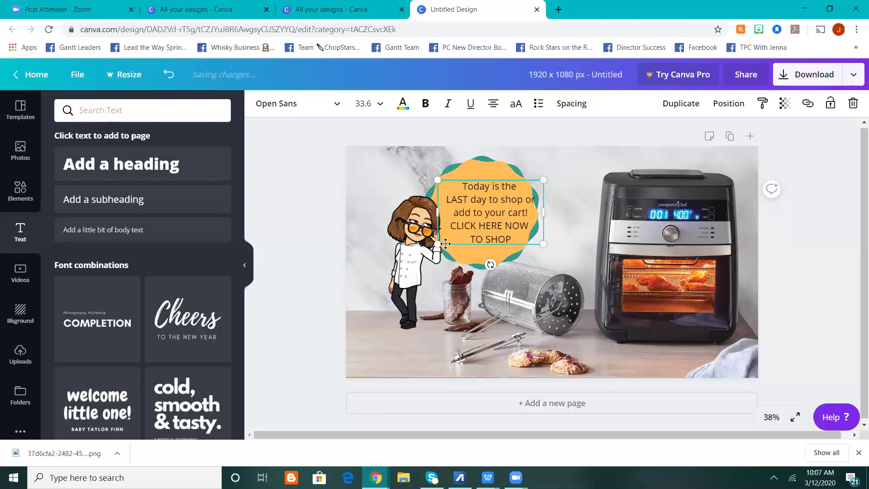
pyautogui.moveTo(461, 245); pyautogui.dragTo(462, 246)
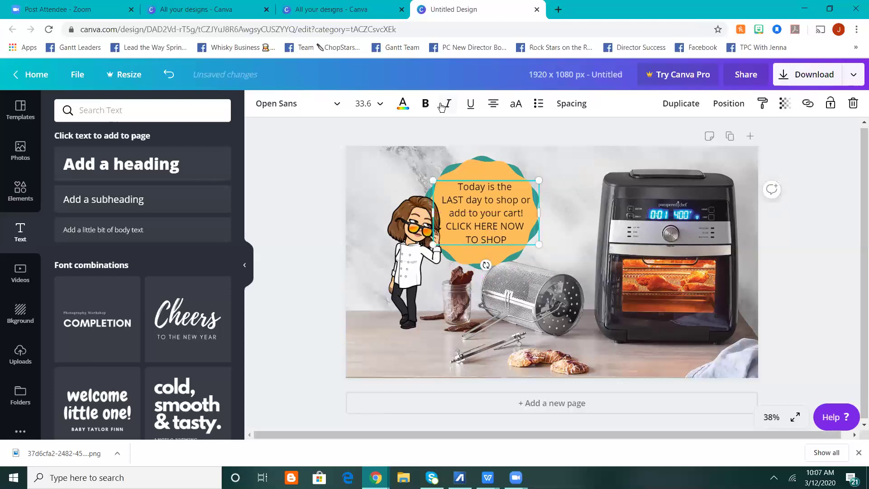
# - Make all of the badge text bold and center the text box on the badge
pyautogui.doubleClick(457, 209)
pyautogui.hotkey('ctrl', 'a')
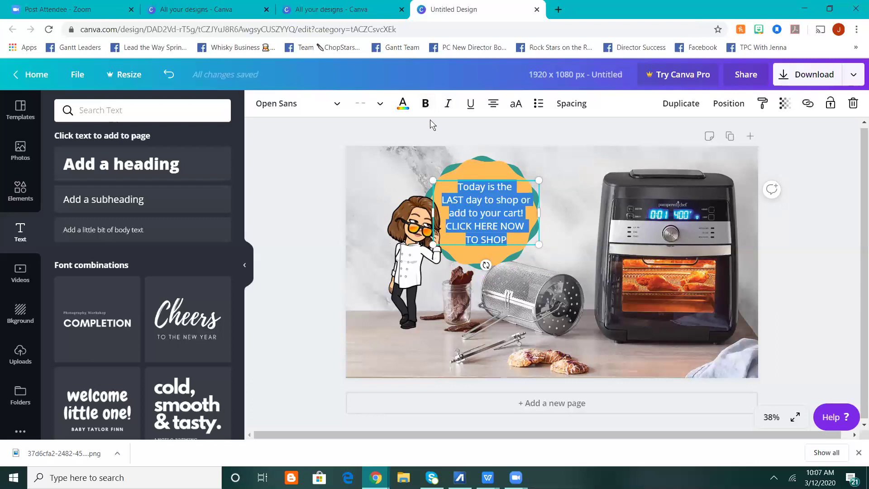
pyautogui.click(427, 105)
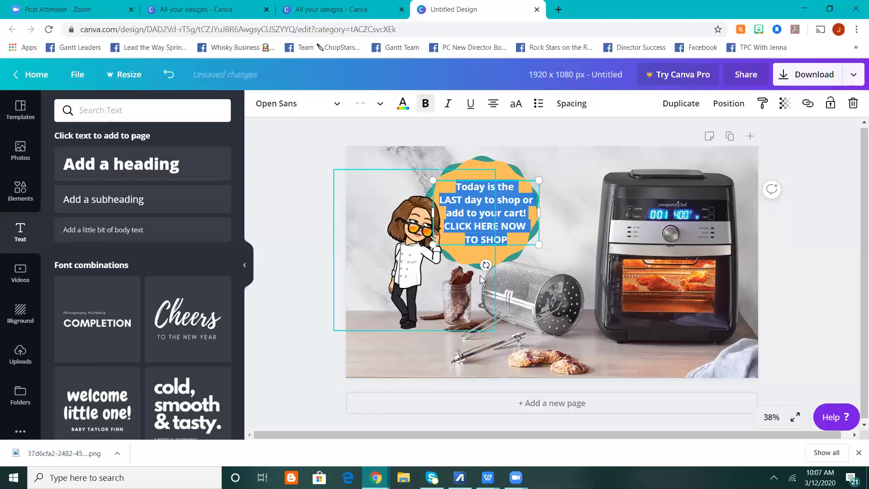
pyautogui.click(513, 254)
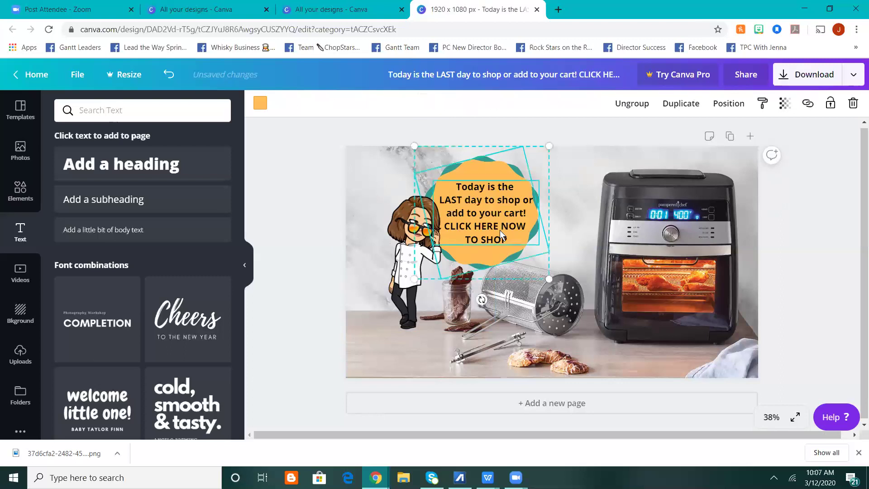
pyautogui.click(499, 230)
pyautogui.moveTo(499, 232); pyautogui.dragTo(495, 232)
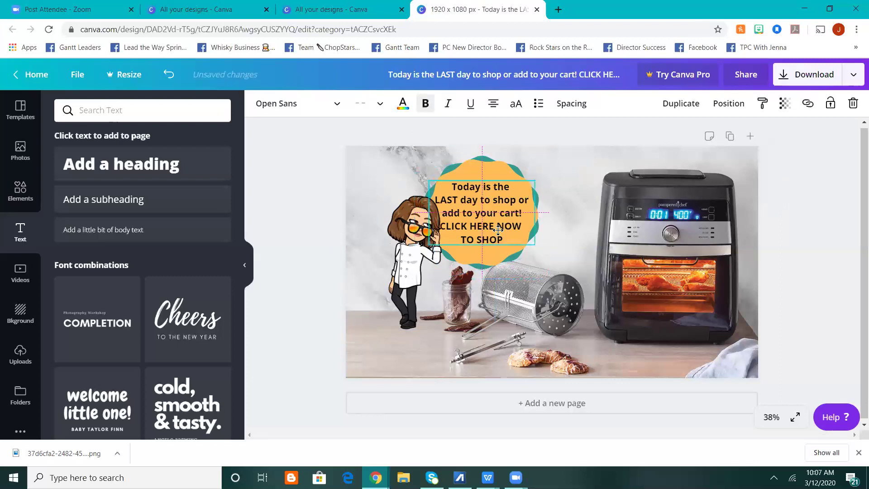
# - Move the badge clear of the Bitmoji to above the rotisserie basket, and center the text on it again
pyautogui.moveTo(504, 166); pyautogui.dragTo(545, 157)
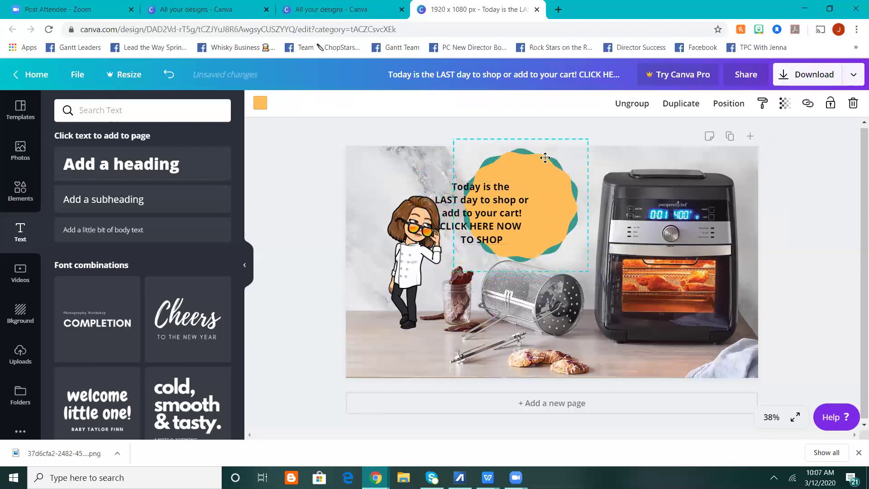
pyautogui.click(500, 204)
pyautogui.moveTo(500, 204); pyautogui.dragTo(536, 207)
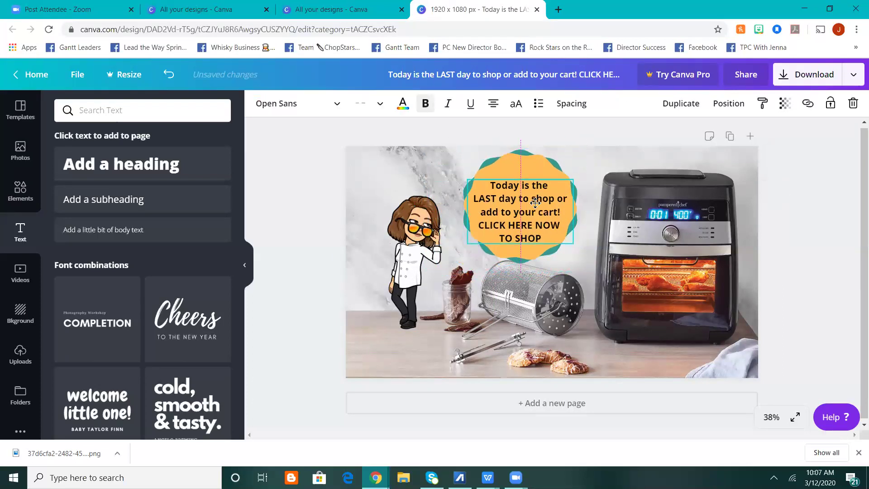
# - Download the finished event cover as a PNG image and dismiss the Canva Pro upgrade offer
pyautogui.click(800, 179)
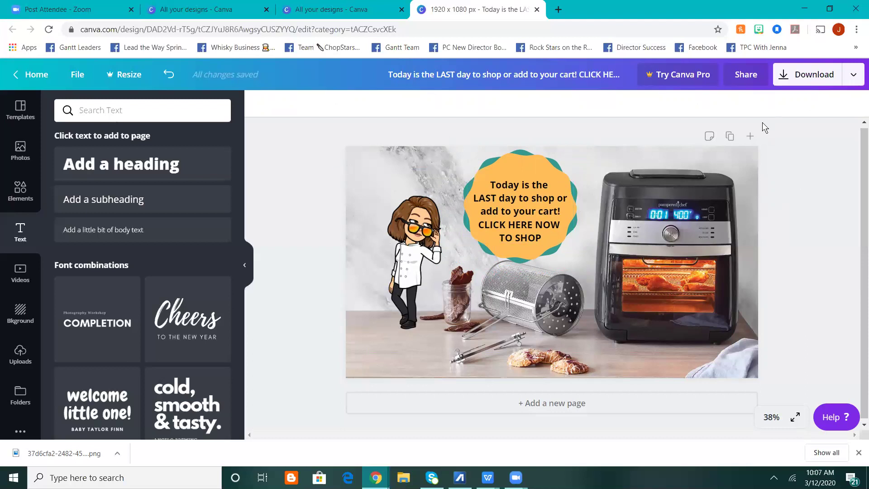
pyautogui.click(800, 80)
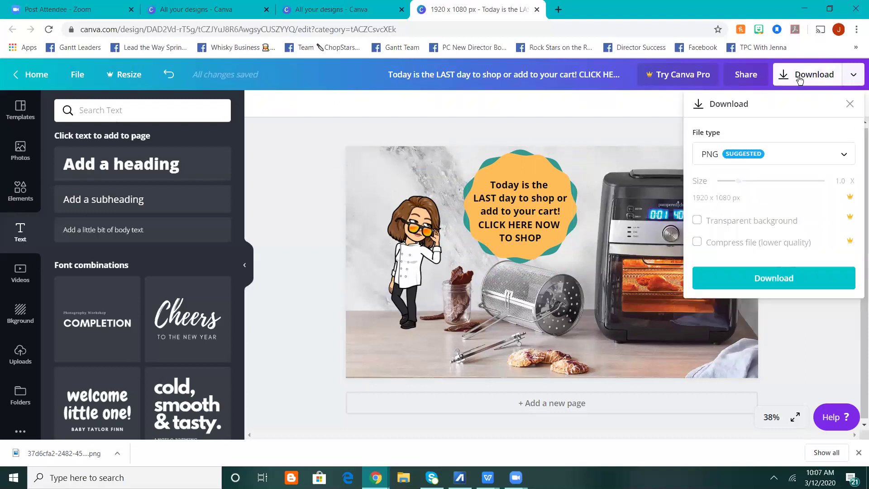
pyautogui.click(739, 155)
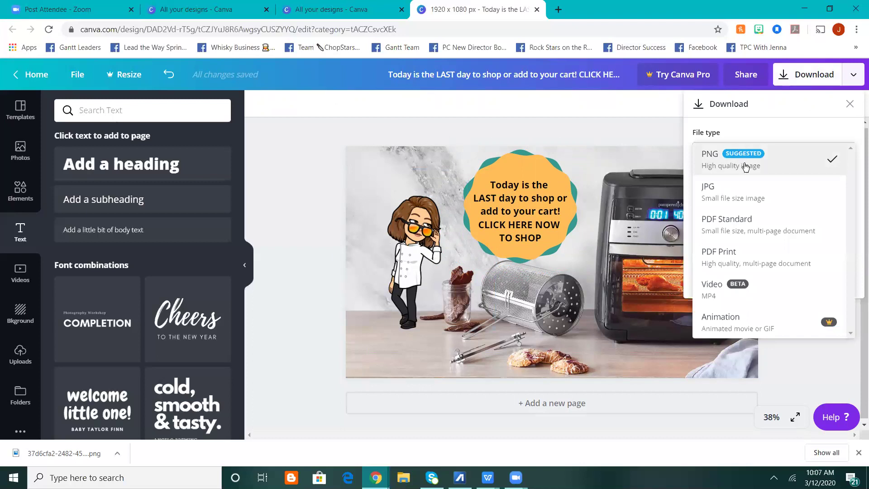
pyautogui.click(717, 164)
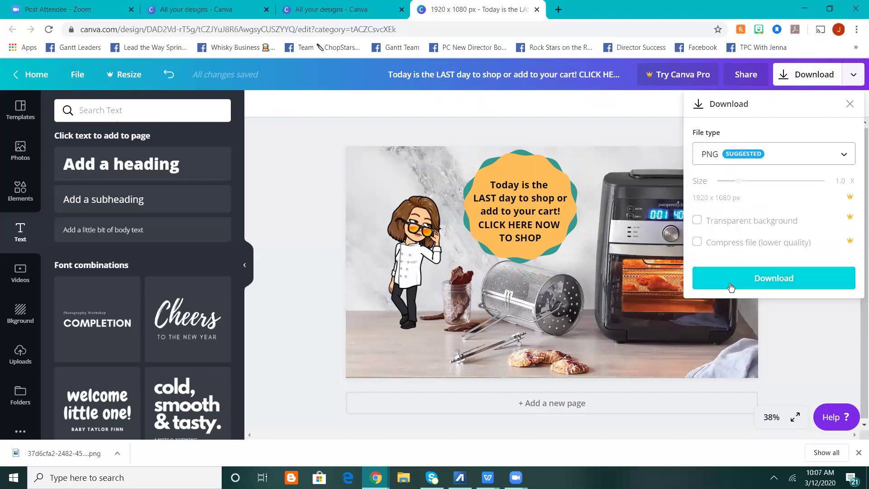
pyautogui.click(730, 283)
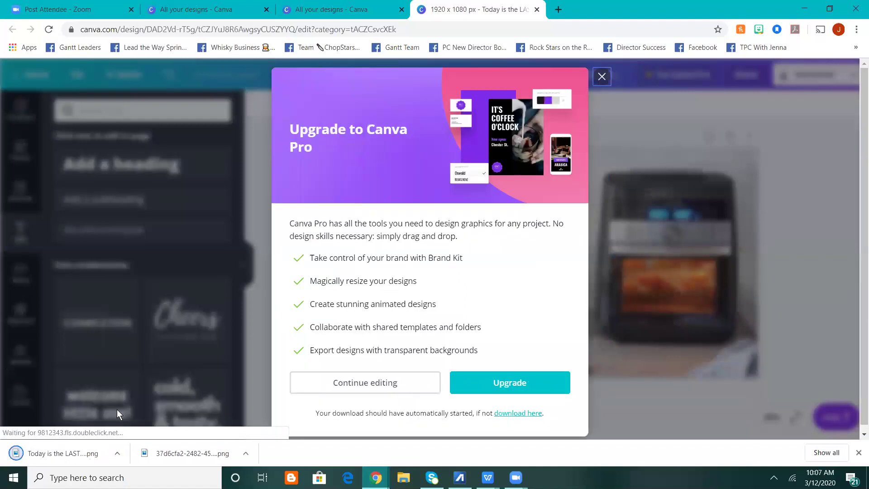
pyautogui.click(603, 81)
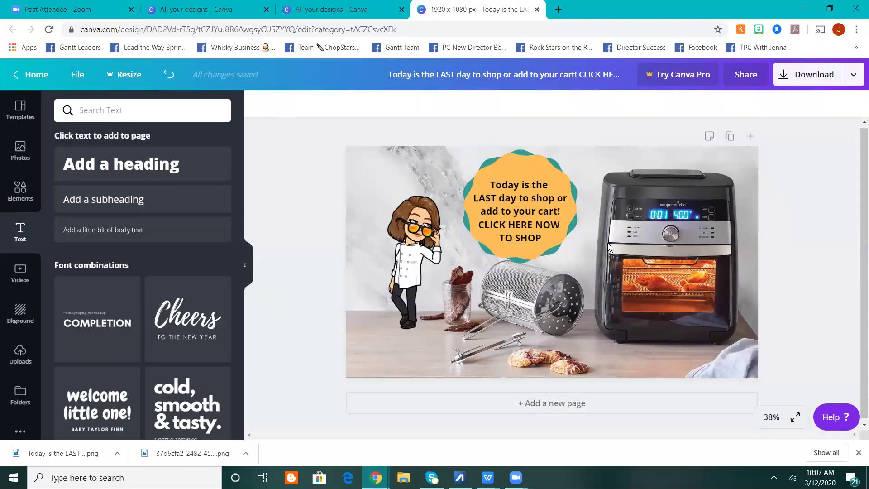
# - Leave the editor for the collection of all saved designs and browse through the earlier designs
pyautogui.click(41, 80)
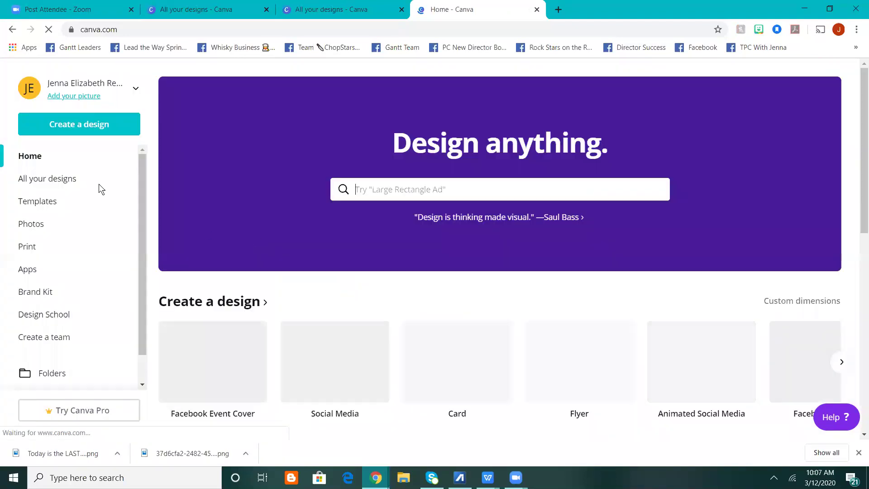
pyautogui.click(27, 183)
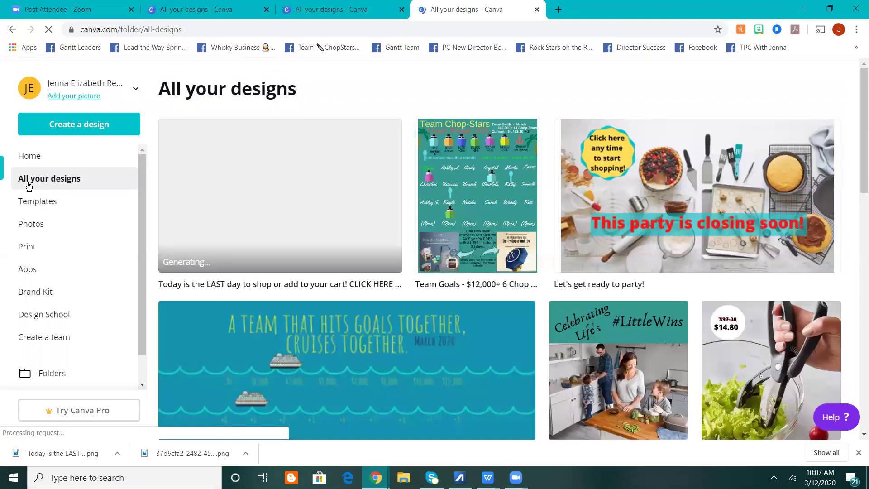
pyautogui.scroll(-10, 858, 113)
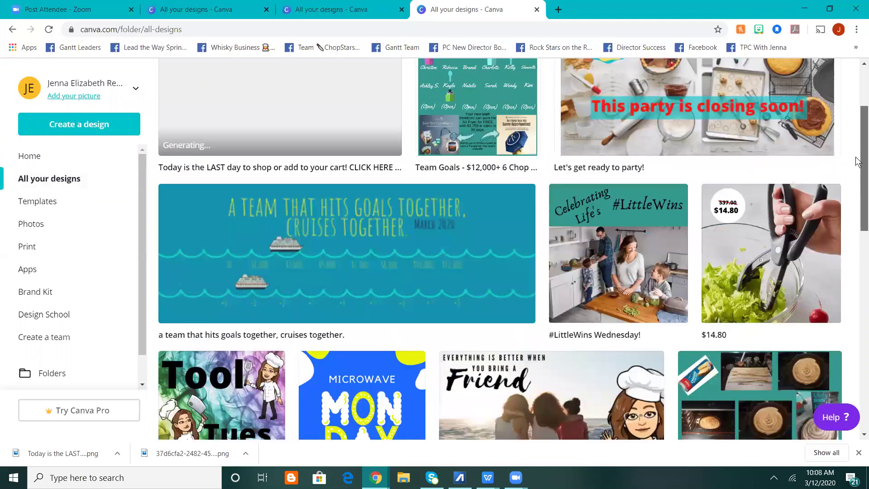
pyautogui.scroll(-11, 857, 316)
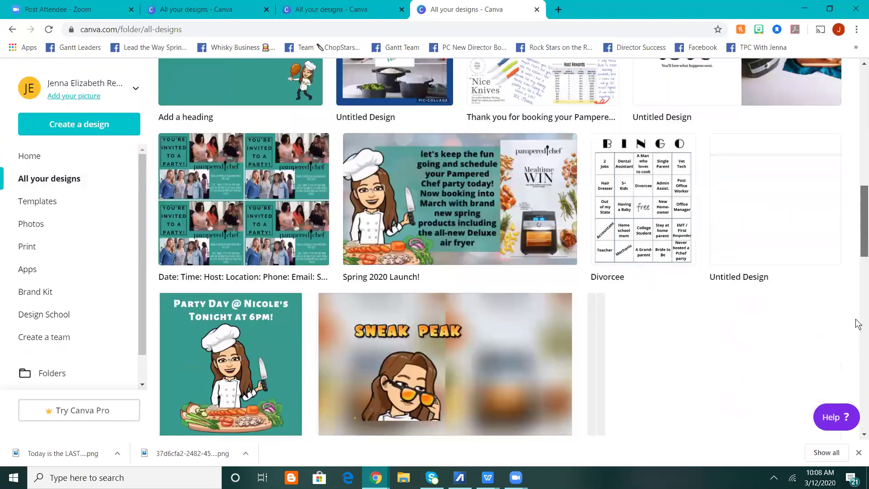
pyautogui.scroll(-15, 857, 394)
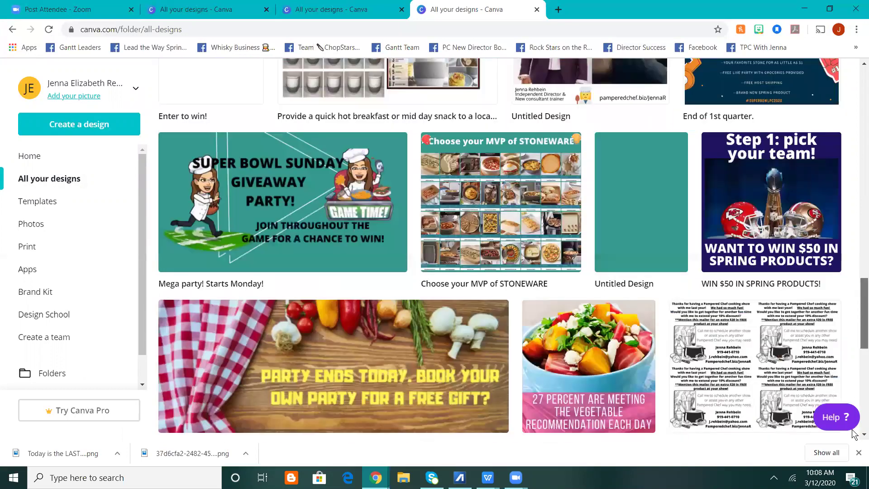
pyautogui.scroll(20, 857, 261)
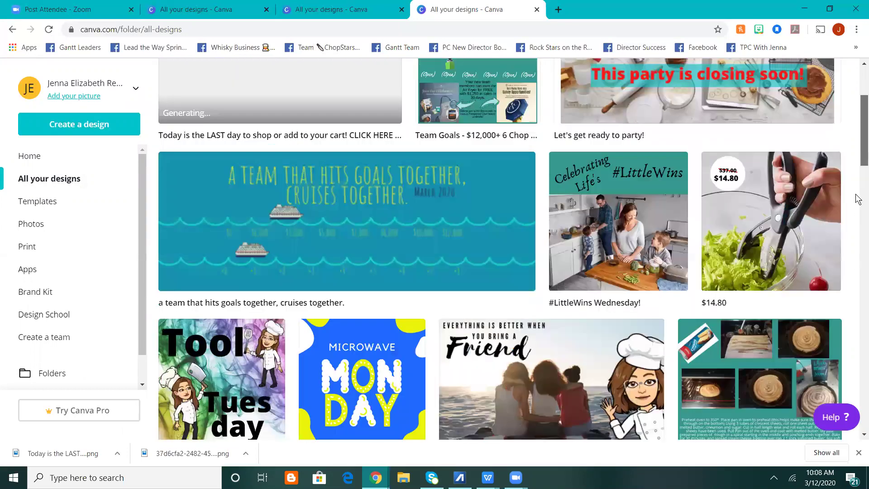